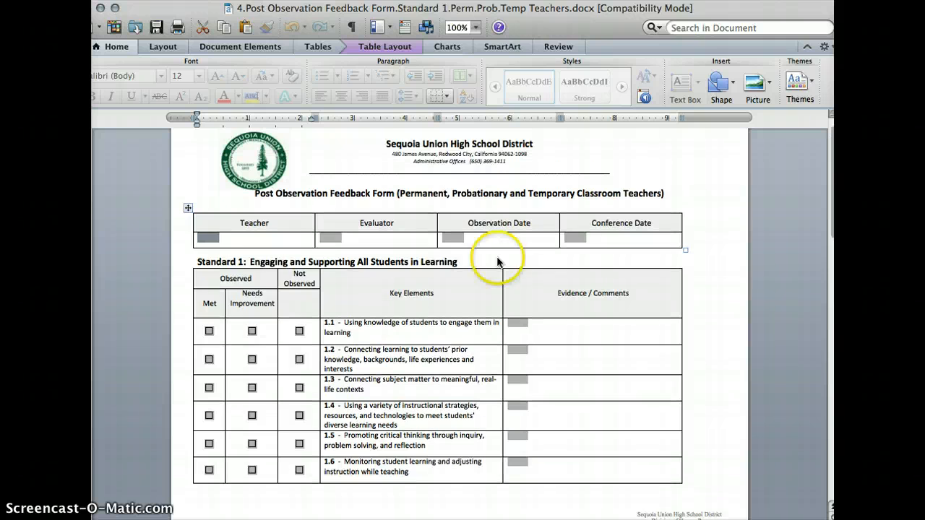
- Look through the post observation feedback form down to its signature lines and switch to Google Chrome
scroll(522, 282, down, 2)
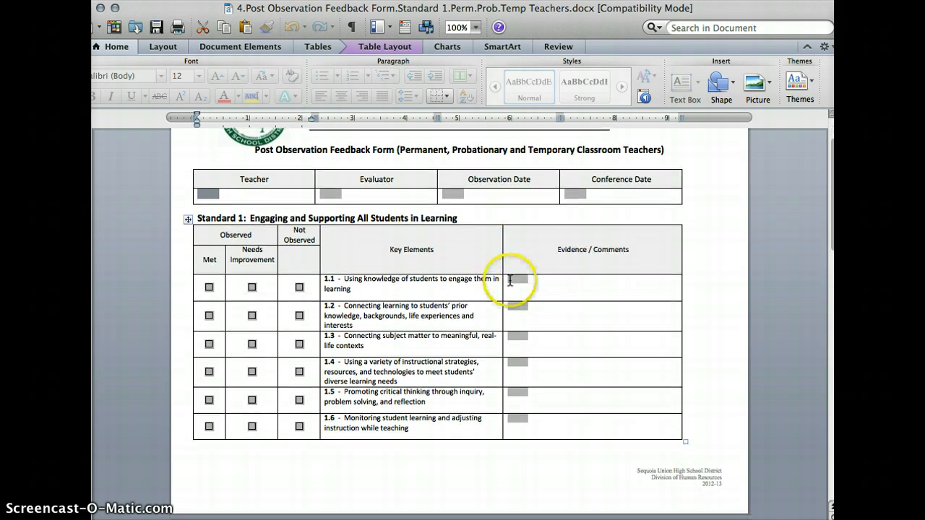
scroll(426, 360, down, 7)
scroll(432, 366, down, 7)
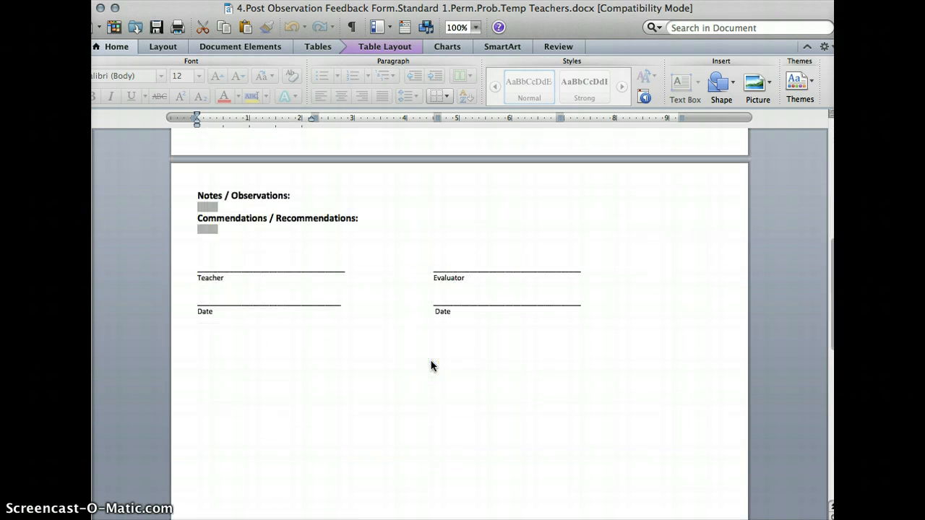
scroll(431, 366, up, 16)
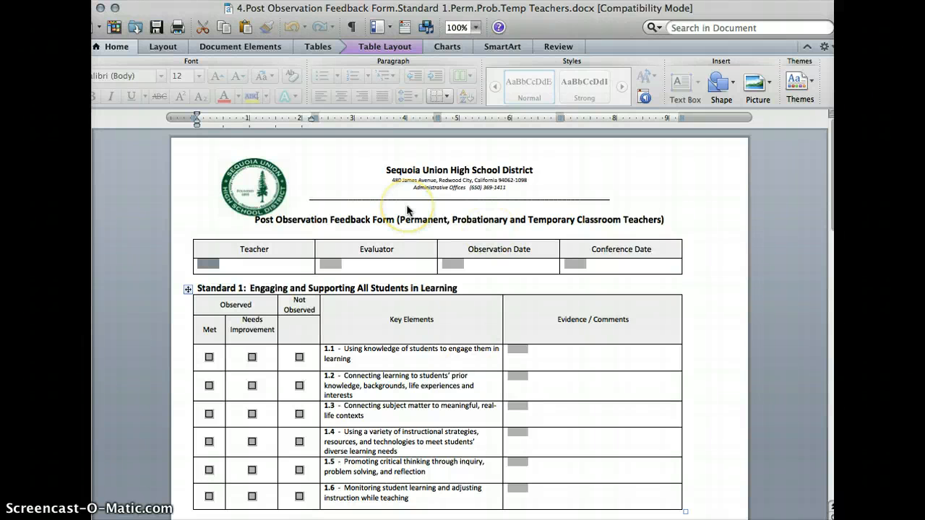
key(super+Tab)
key(super+Tab)
key(super+Tab)
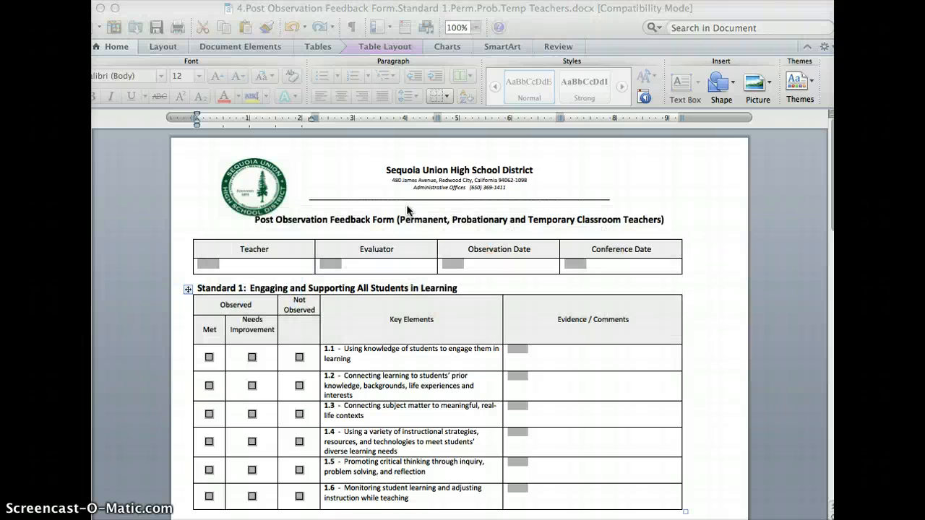
key(super+Tab)
key(super+Tab)
key(super+Tab)
key(super+Tab)
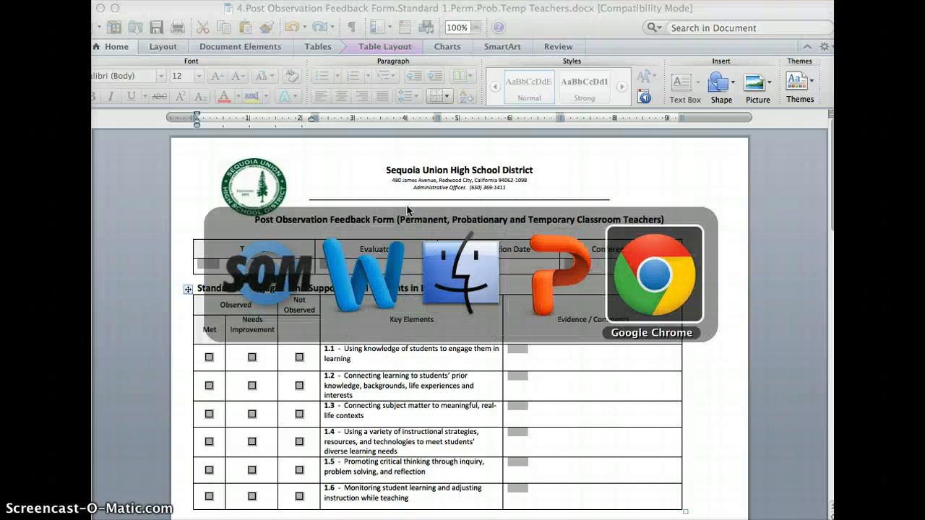
key(super+Tab)
key(super+Tab)
key(super+Tab)
key(super+Tab)
key(super+Tab)
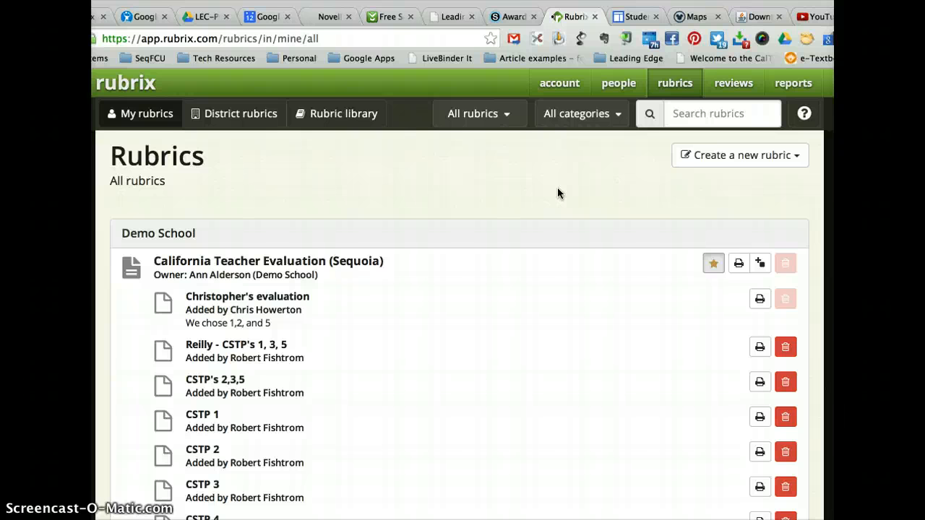
- Look over the California Teacher Evaluation (Sequoia) rublets and open the form for a new review
scroll(557, 188, down, 1)
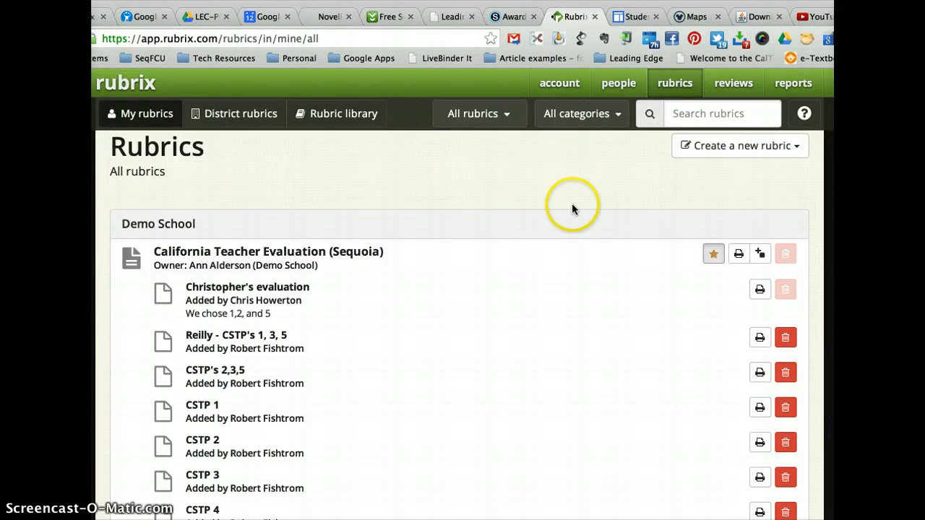
scroll(508, 342, down, 1)
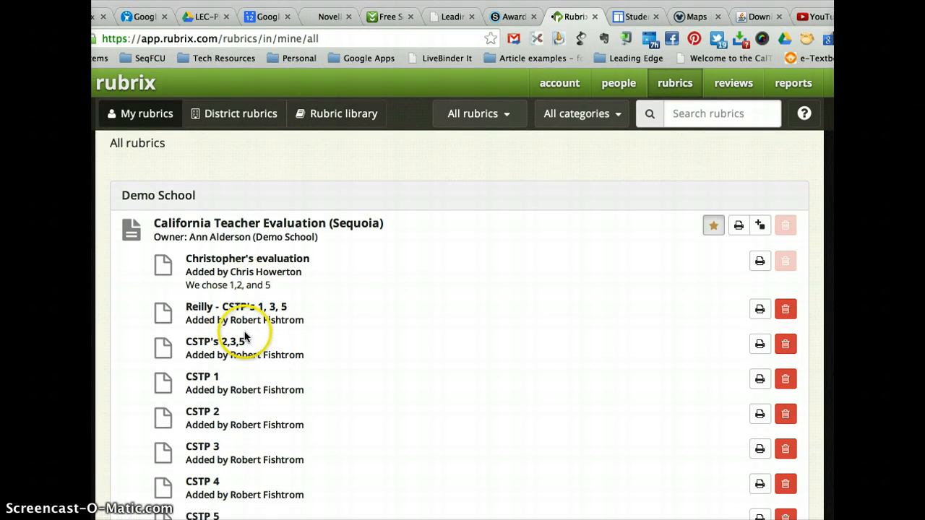
scroll(378, 334, down, 3)
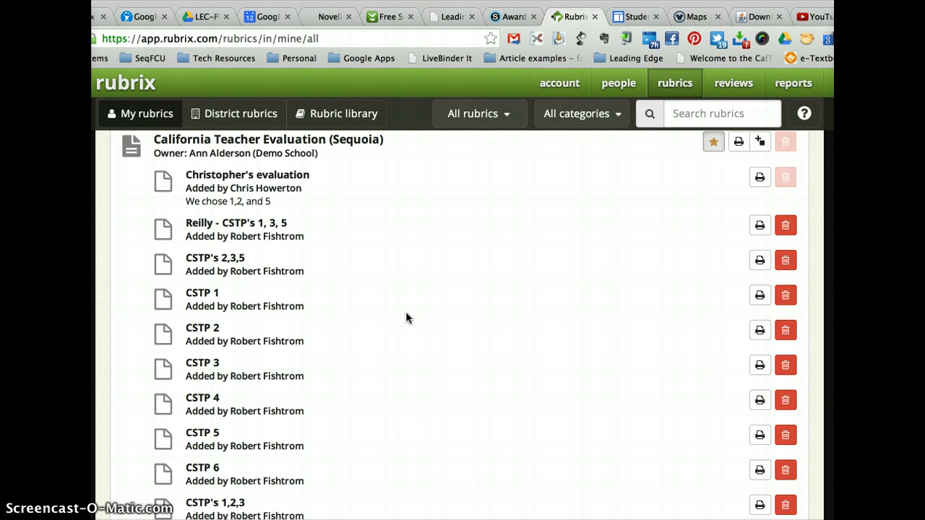
scroll(449, 253, up, 3)
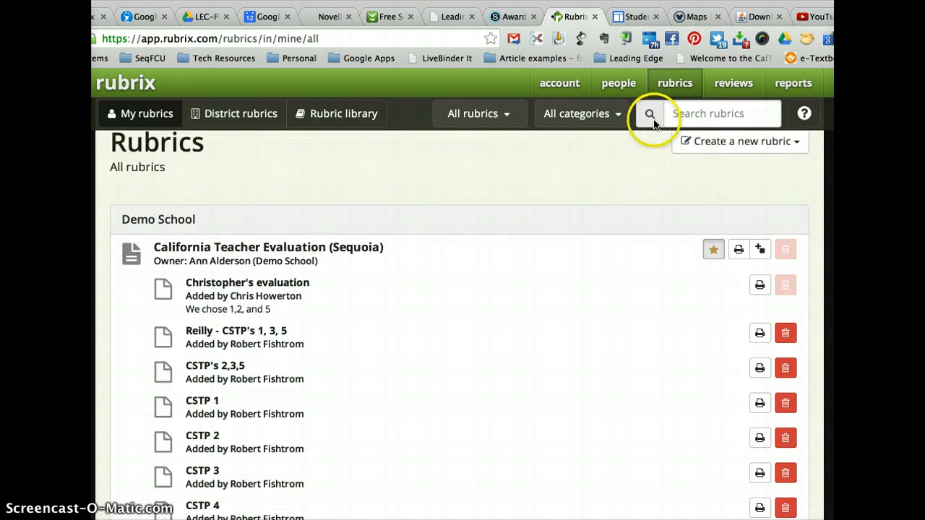
click(739, 84)
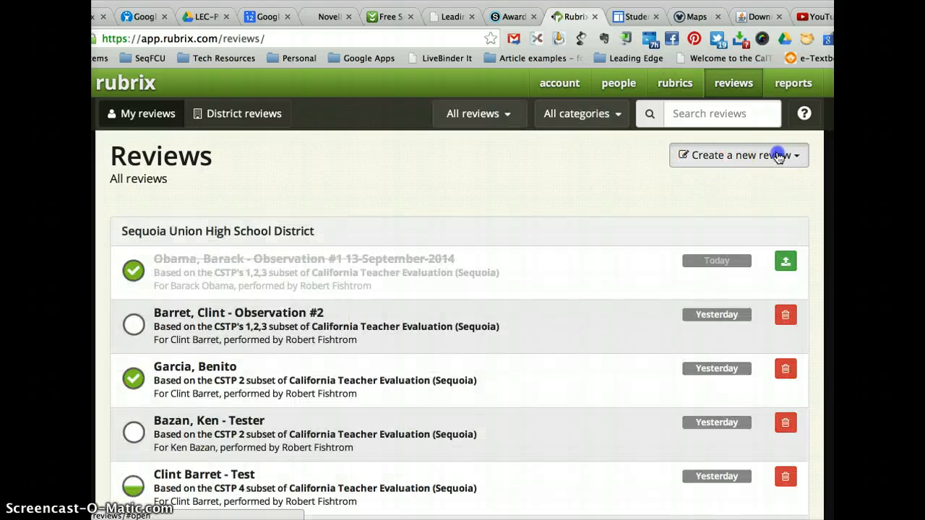
click(777, 154)
click(777, 182)
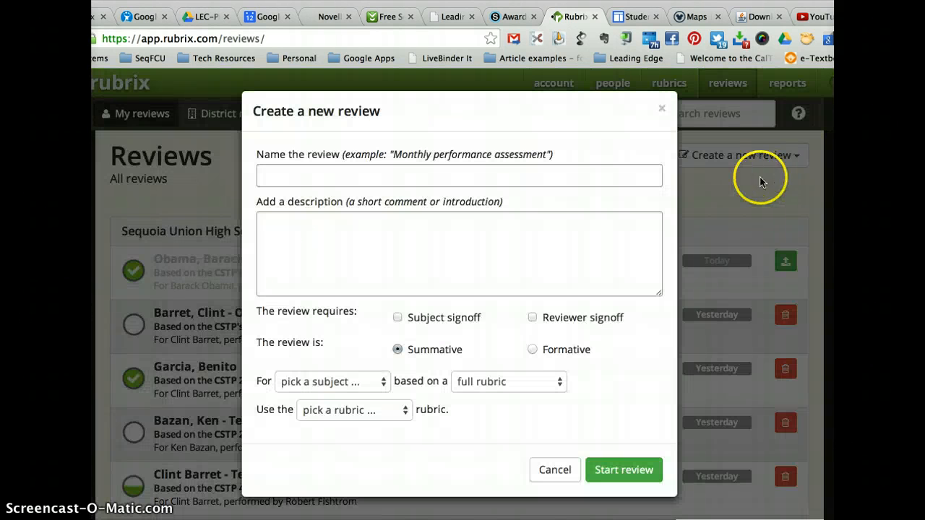
- Name the new review "Obama, Barack - Observation #1 13-July-2014"
click(506, 181)
text(O)
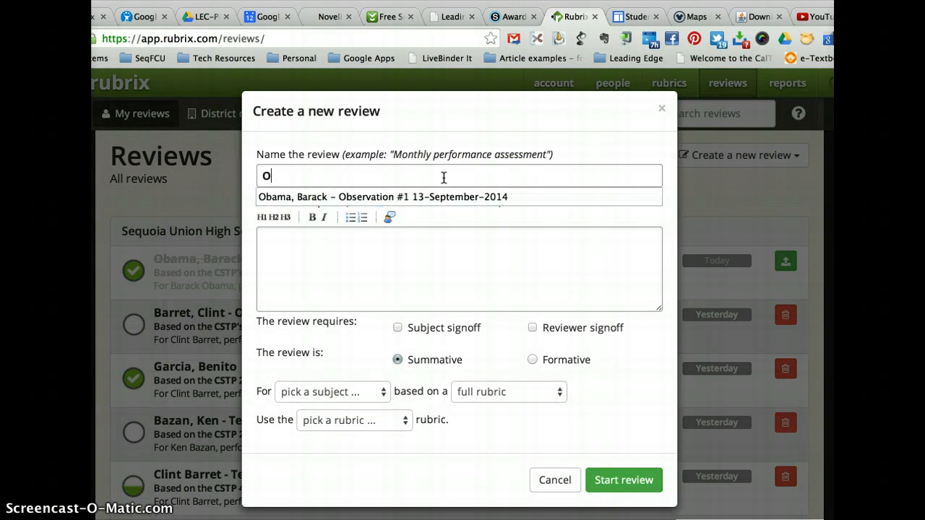
click(394, 196)
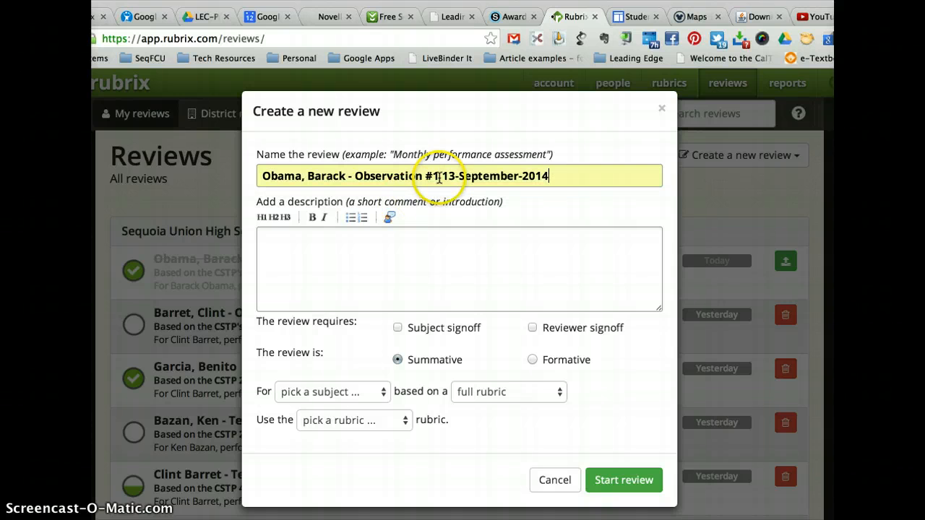
click(454, 176)
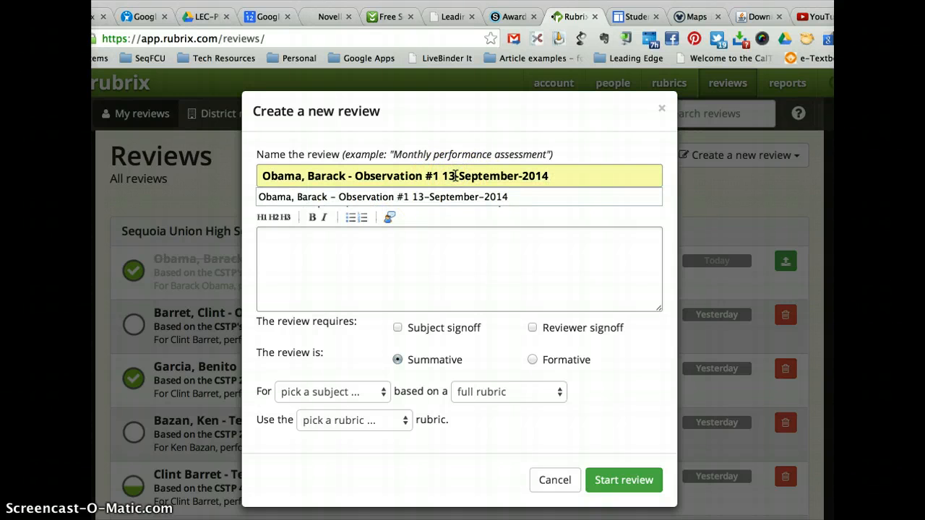
drag(519, 176, 451, 179)
key(BackSpace)
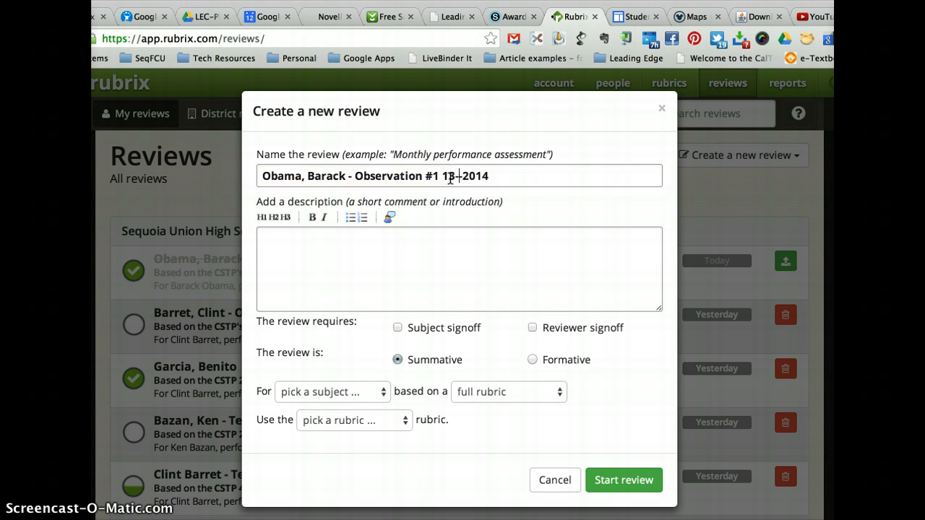
text(July-)
- Enter "Mr. Obama is focusing only on CSTP #2 for this evaluation" as the review's description
click(458, 228)
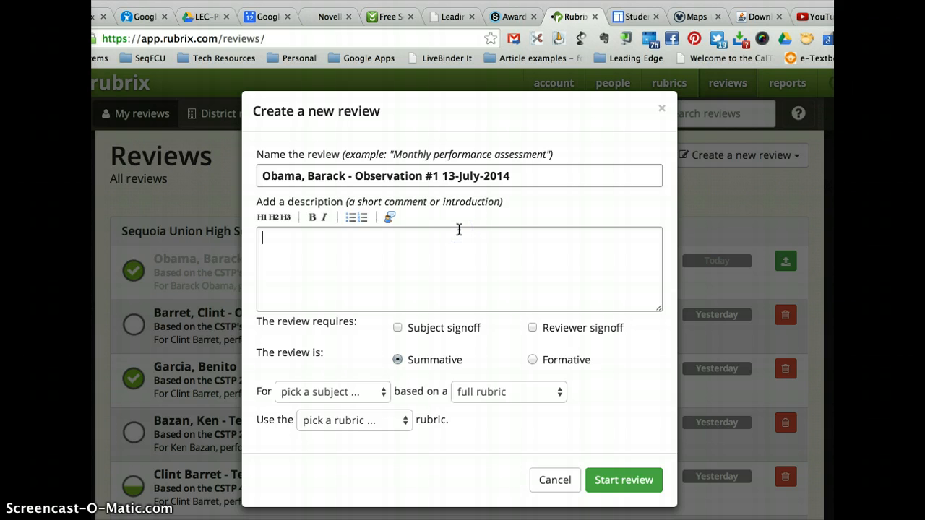
text(Mr. Obama is f)
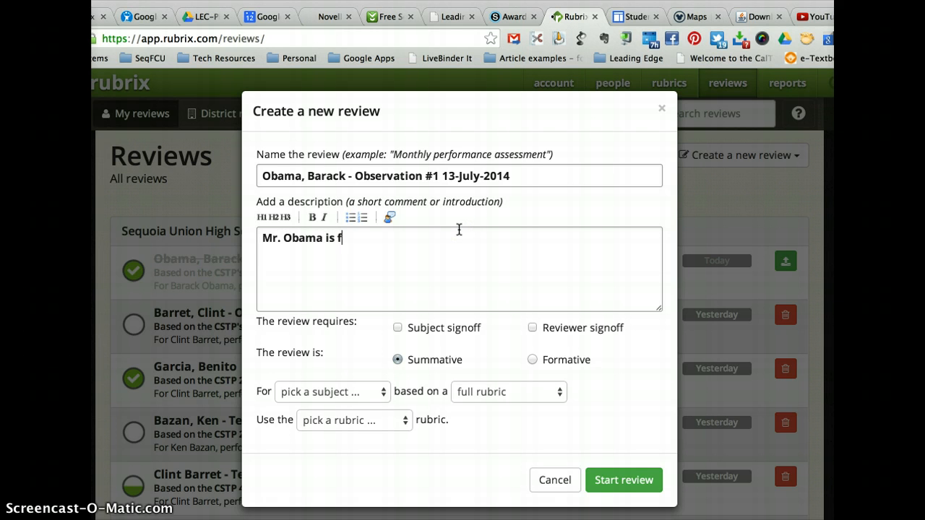
text(ocusing only on s)
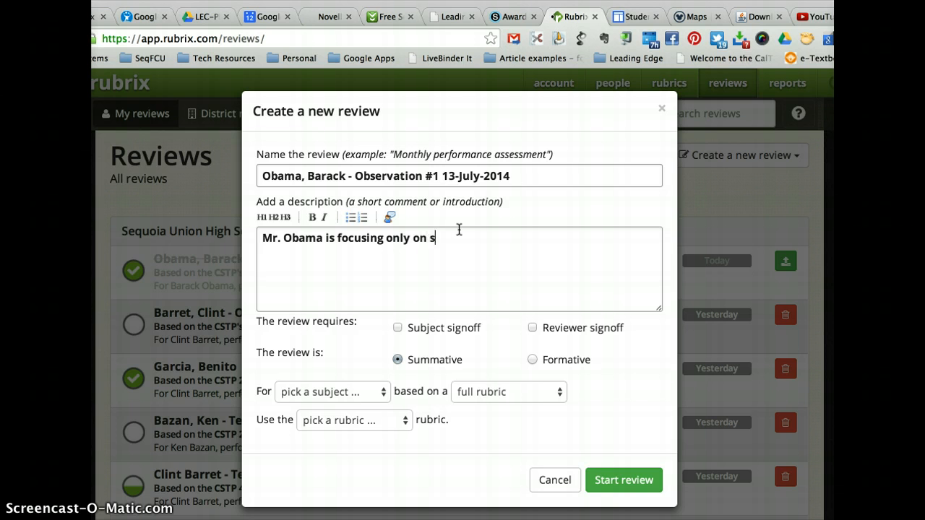
text(tands)
key(BackSpace)
key(BackSpace)
key(BackSpace)
key(BackSpace)
key(BackSpace)
key(BackSpace)
text(CSTP #2 for this evaluation)
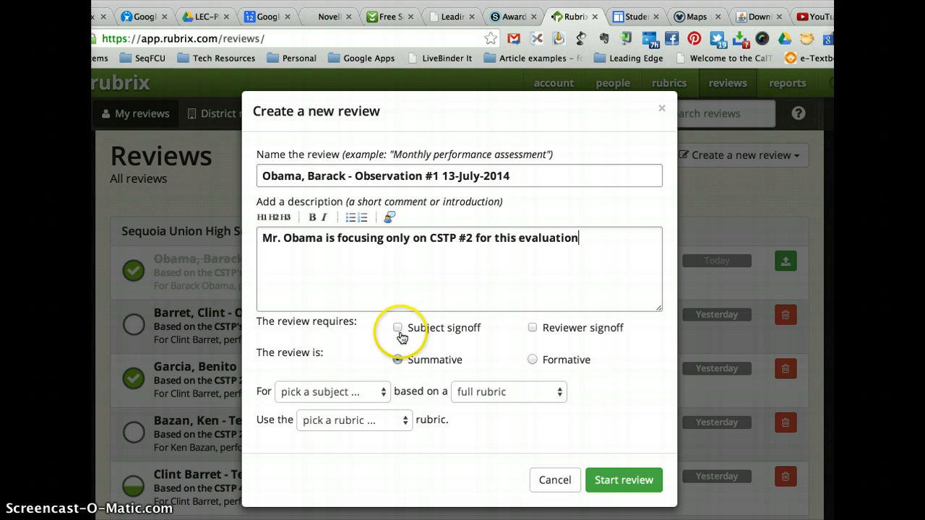
- Require subject and reviewer signoff and make it a formative review for Barack Obama
click(398, 328)
click(533, 329)
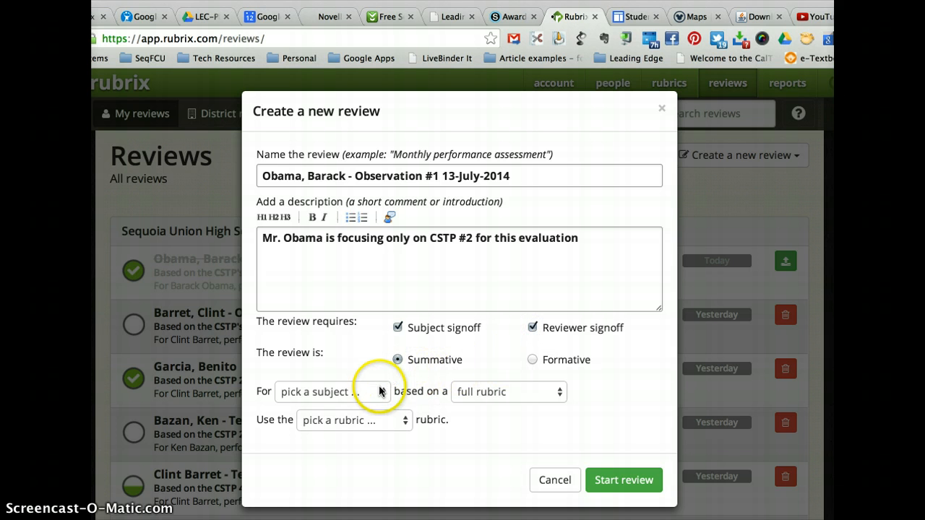
click(532, 360)
click(387, 392)
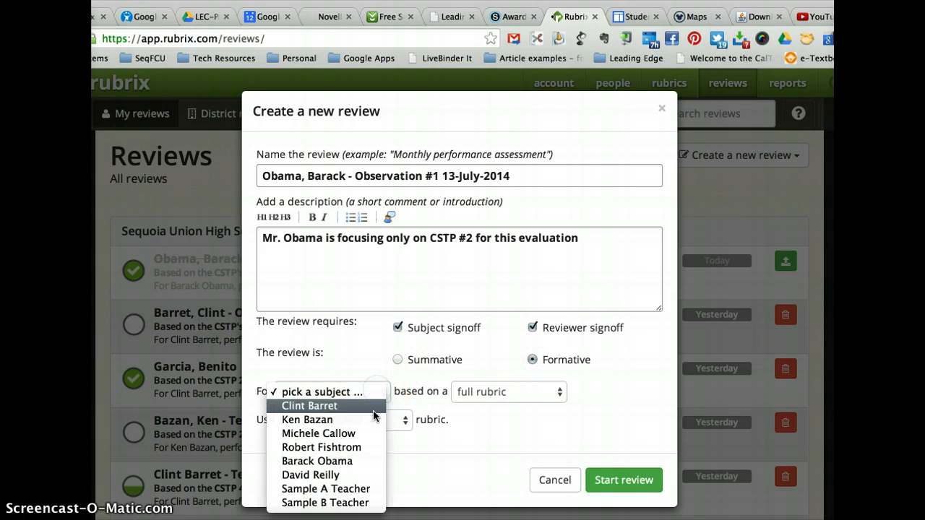
click(370, 461)
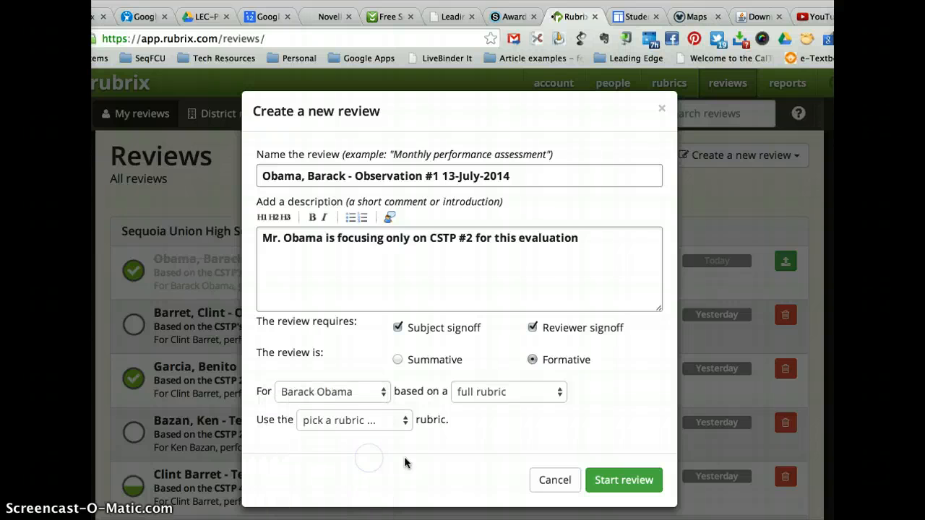
- Base the review on the CSTP 2 rublet and start it
click(548, 391)
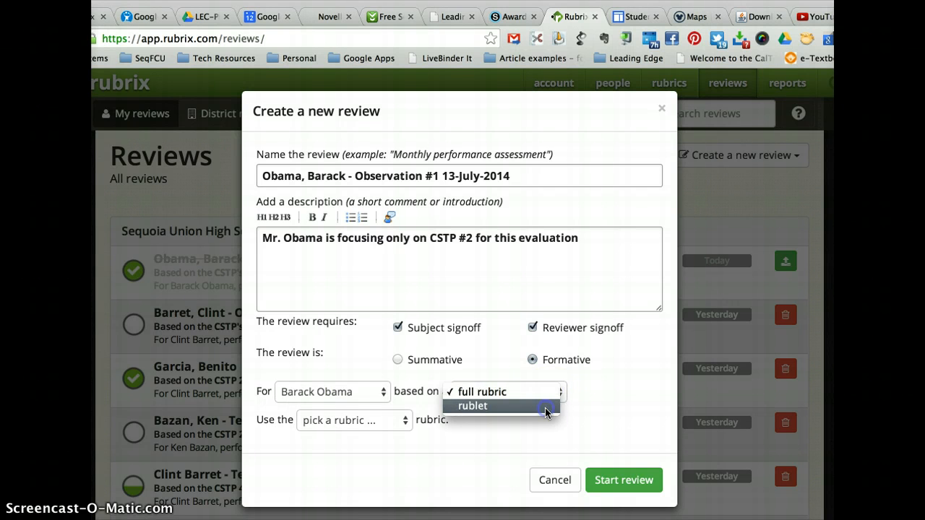
click(547, 406)
click(371, 421)
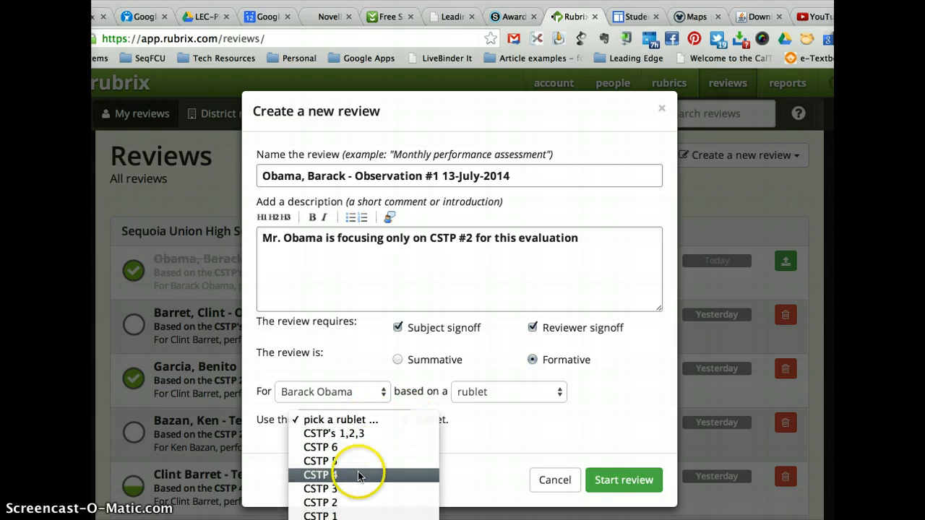
click(354, 501)
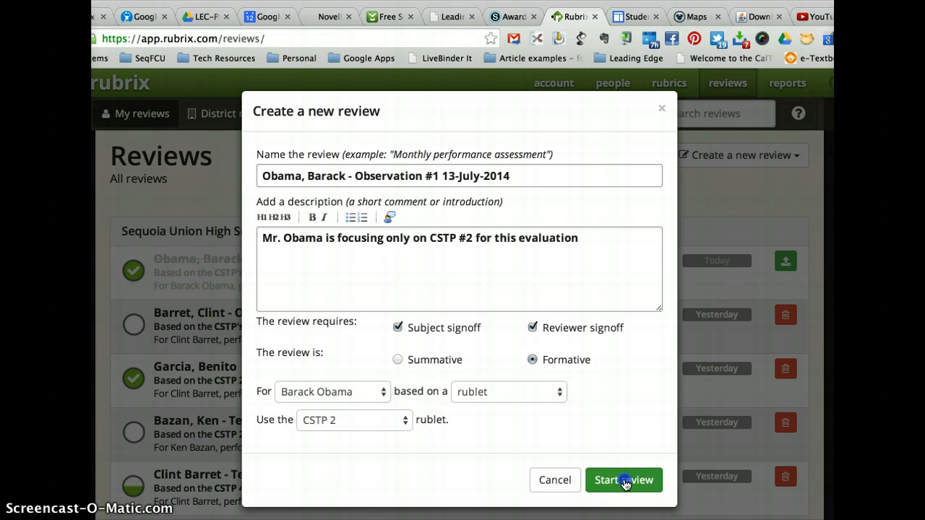
click(594, 480)
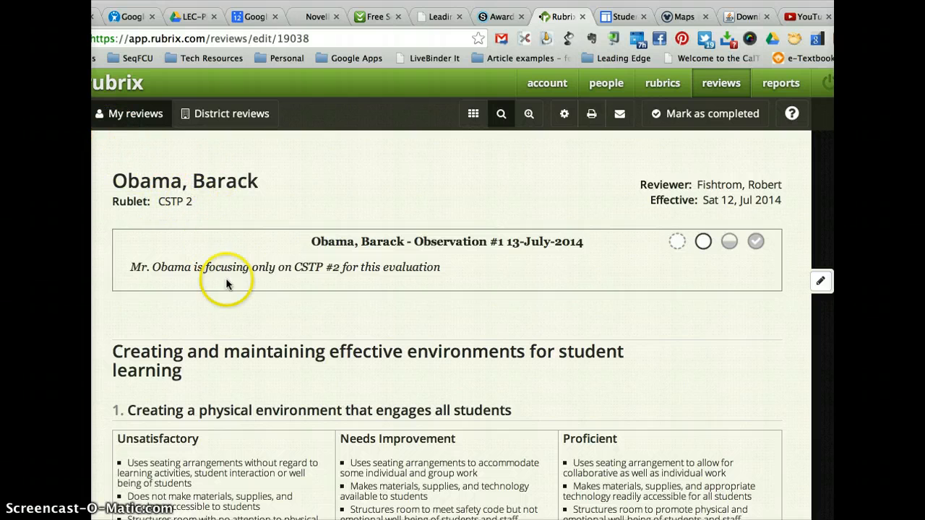
- Rate element 1, "Creating a physical environment that engages all students", as Proficient
scroll(540, 349, down, 5)
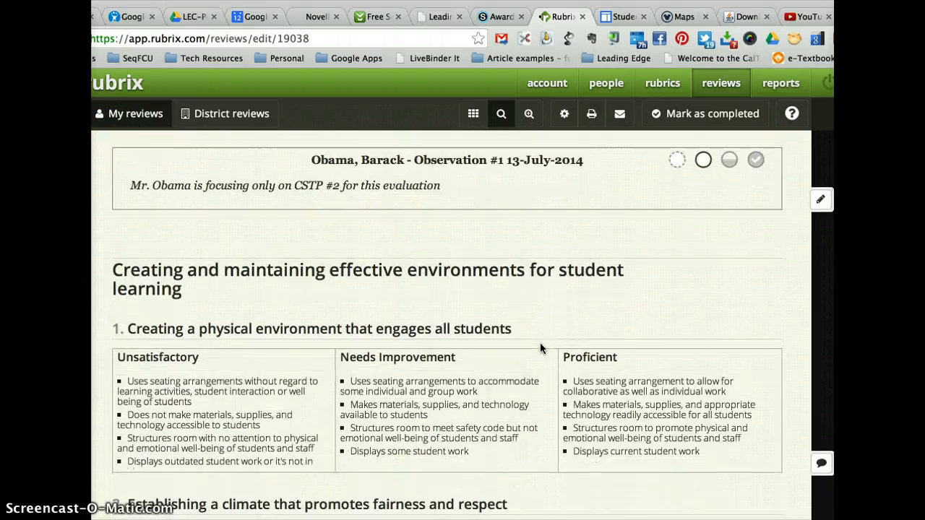
scroll(540, 348, down, 2)
scroll(540, 349, up, 6)
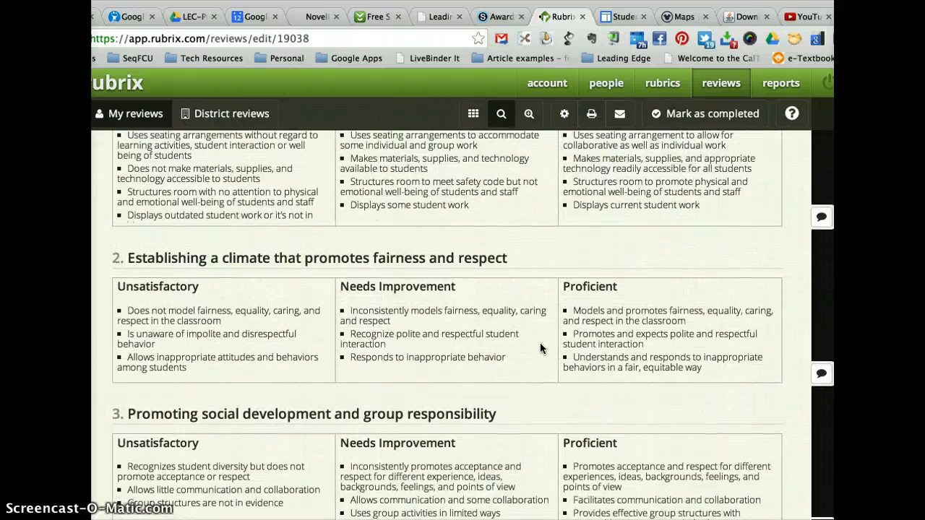
scroll(540, 344, down, 1)
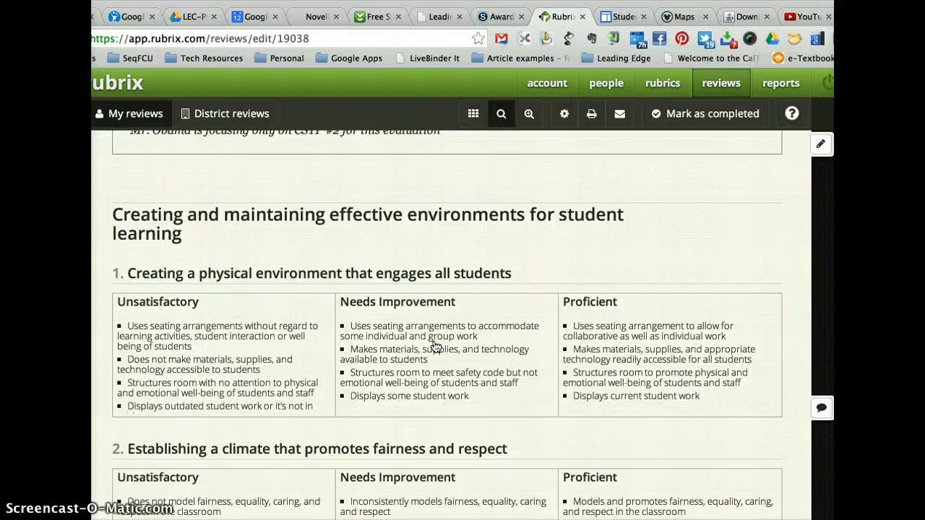
click(614, 347)
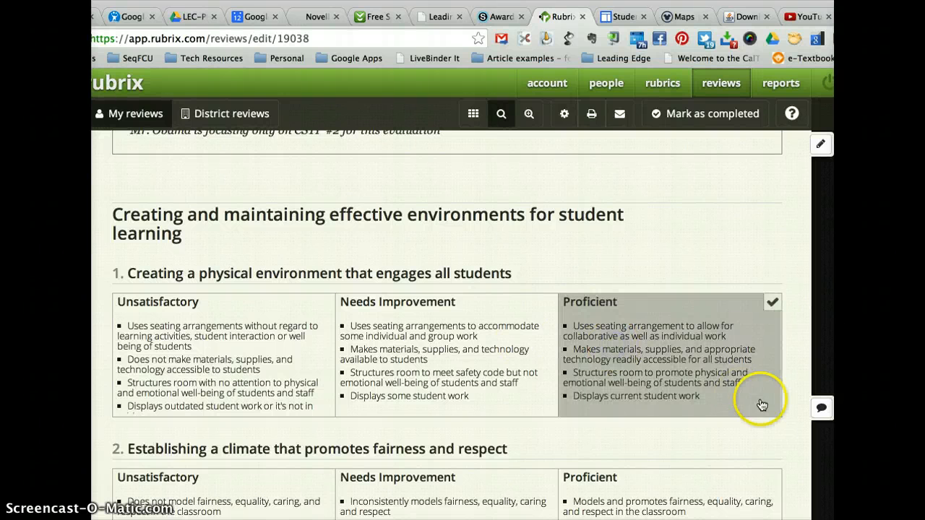
- Add a note to element 1 reading "Mr. Obama's seating chart leant itself to flexibility for both individual and group instruction."
click(821, 410)
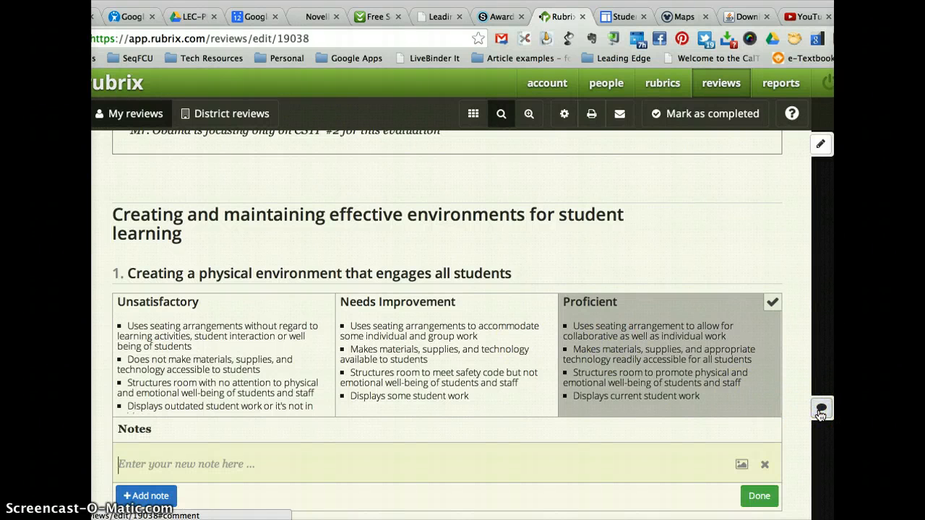
click(623, 462)
text(Mr. )
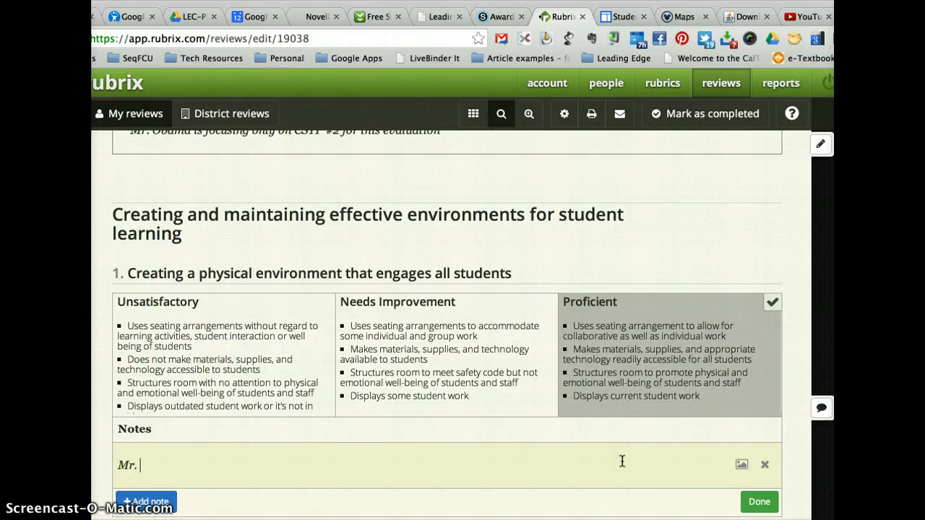
text(Oba)
text(maa)
text('s seating chart)
text( l)
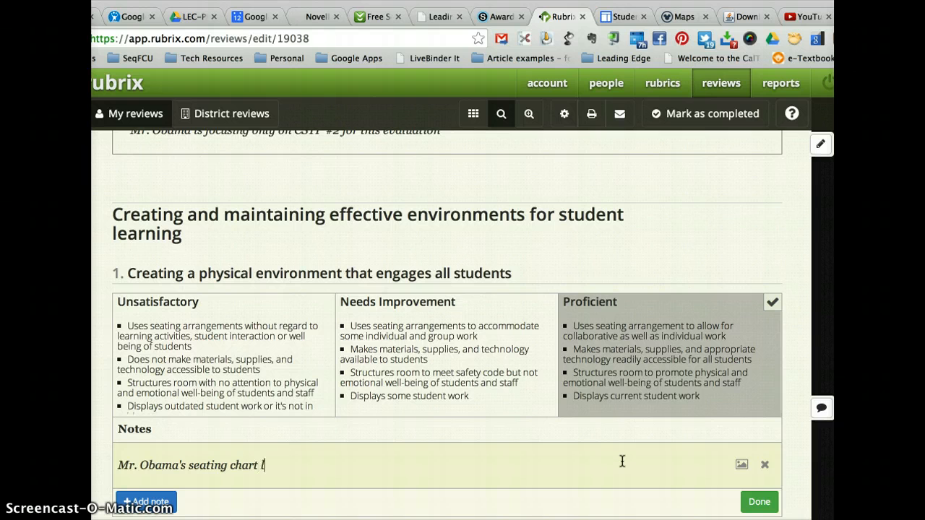
text(eant itself to flexibility for both indi)
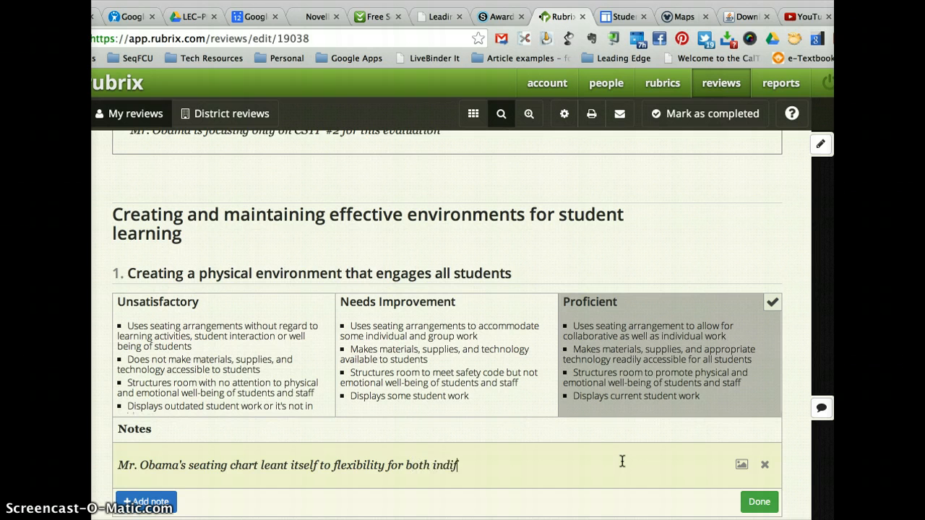
text(vidual and grou)
text(p wi)
text(nstruction.)
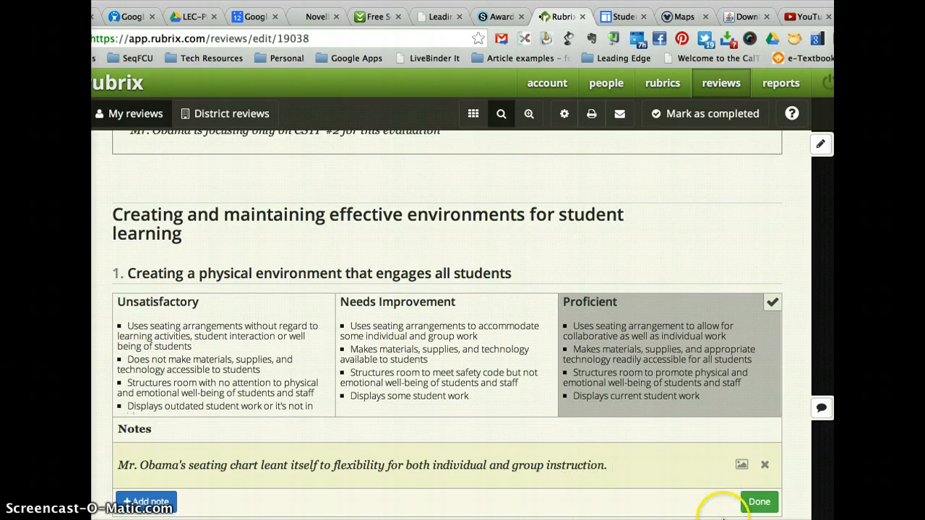
scroll(723, 475, down, 1)
text(n. )
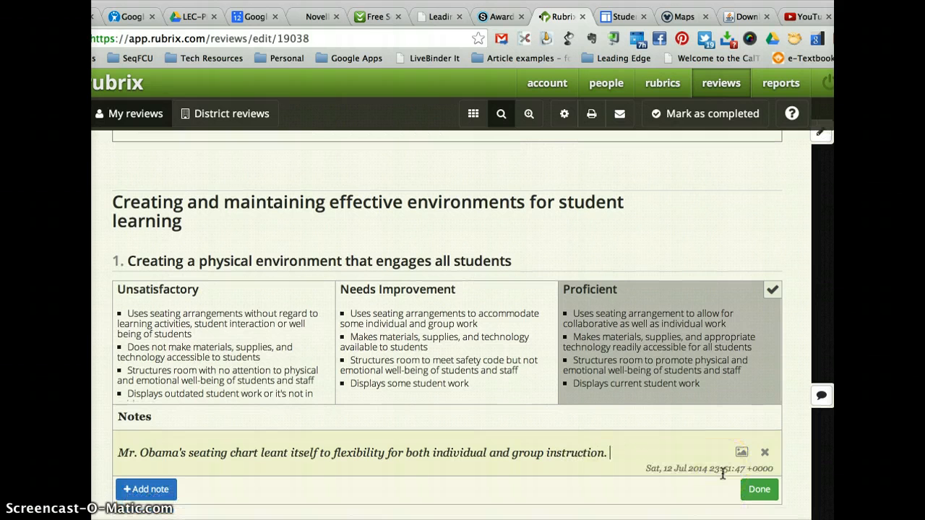
text( For example, a)
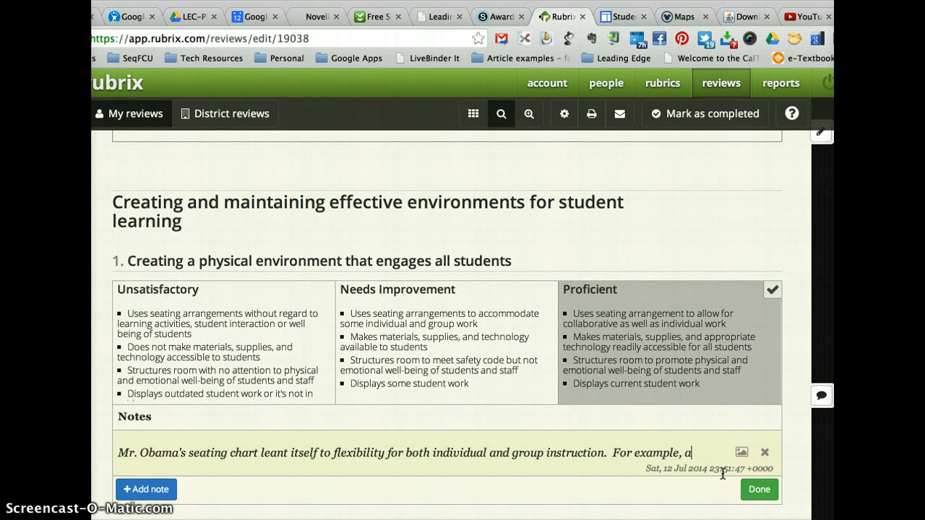
text(fter the lecture, )
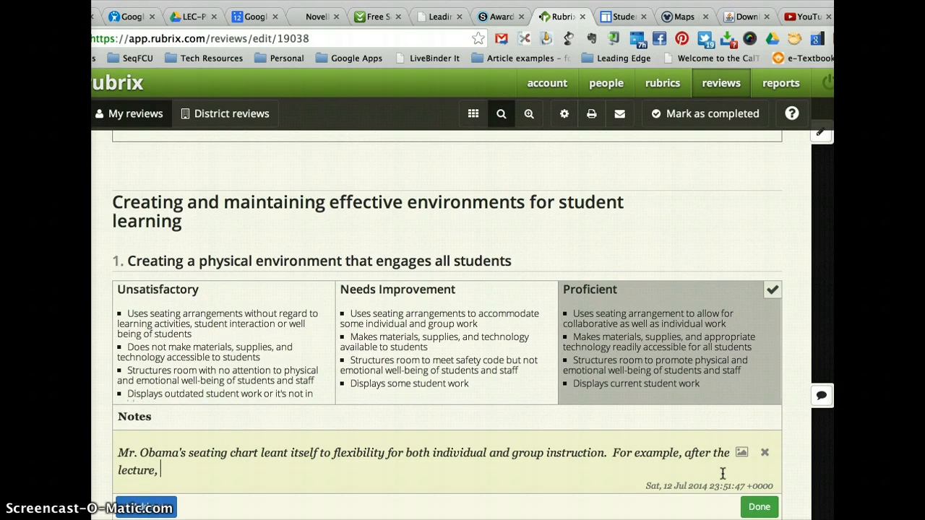
text(students broke off)
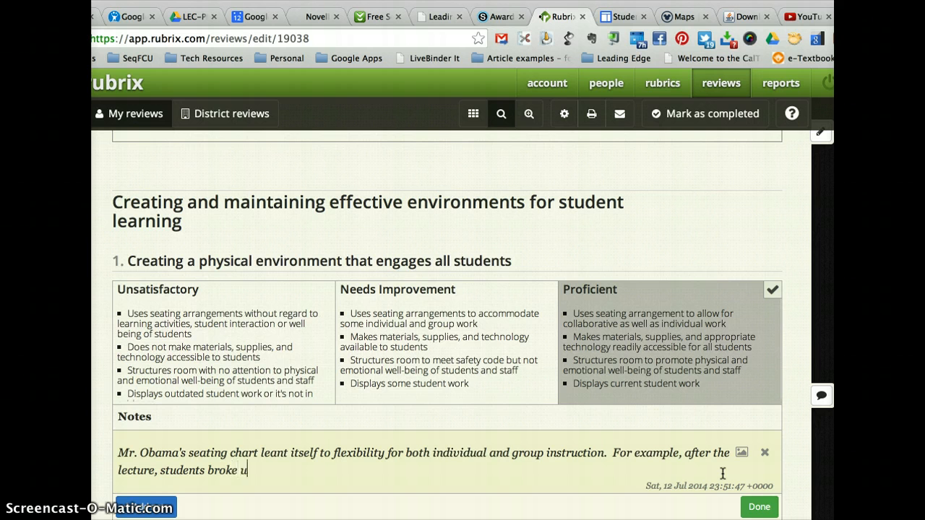
text( into groups. )
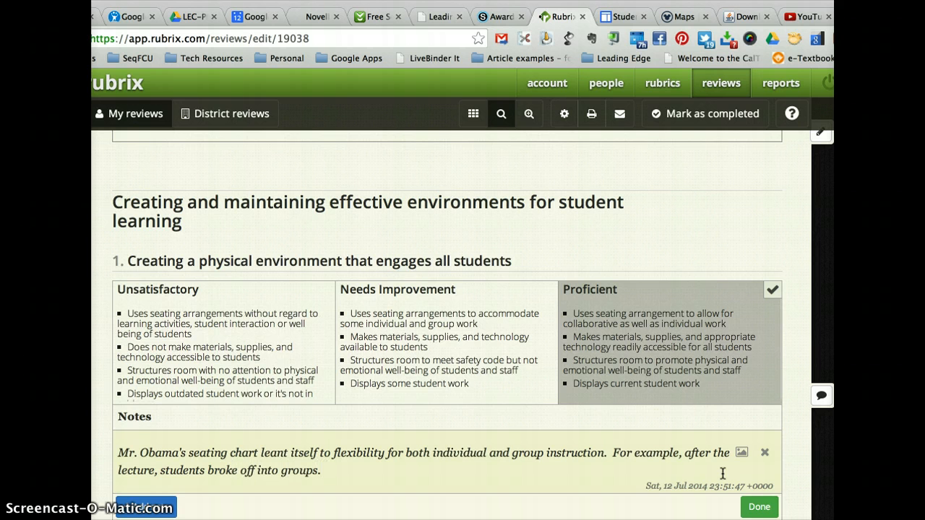
text( The furnt)
text(ture has whee)
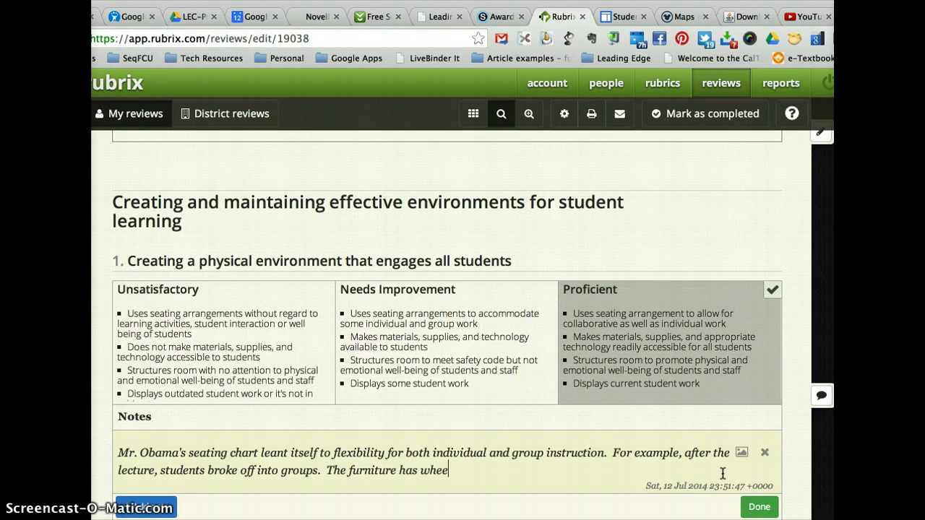
text(ls on it and makes)
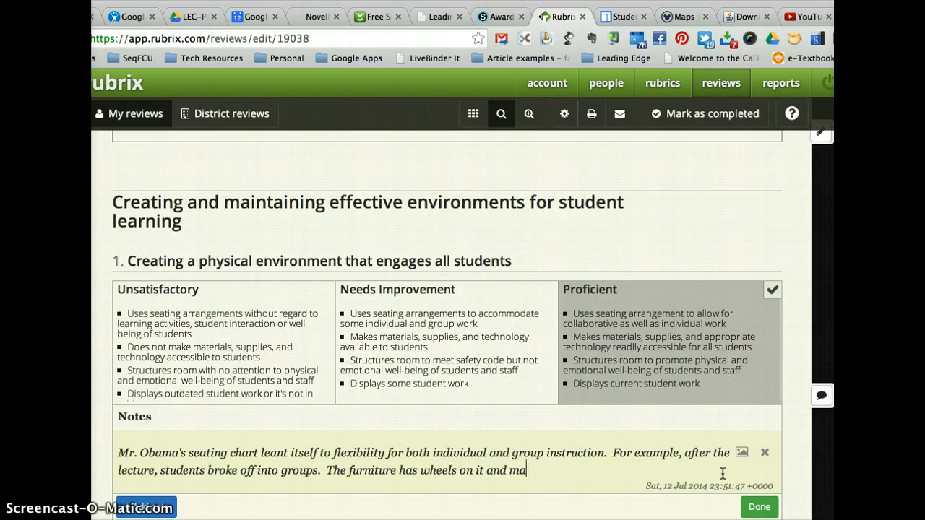
- End the note with "The furniture has wheels on it and Mr. Obama took advantage of this convenience."
key(BackSpace)
key(BackSpace)
key(BackSpace)
key(BackSpace)
key(BackSpace)
text(Mr. Obama took ad)
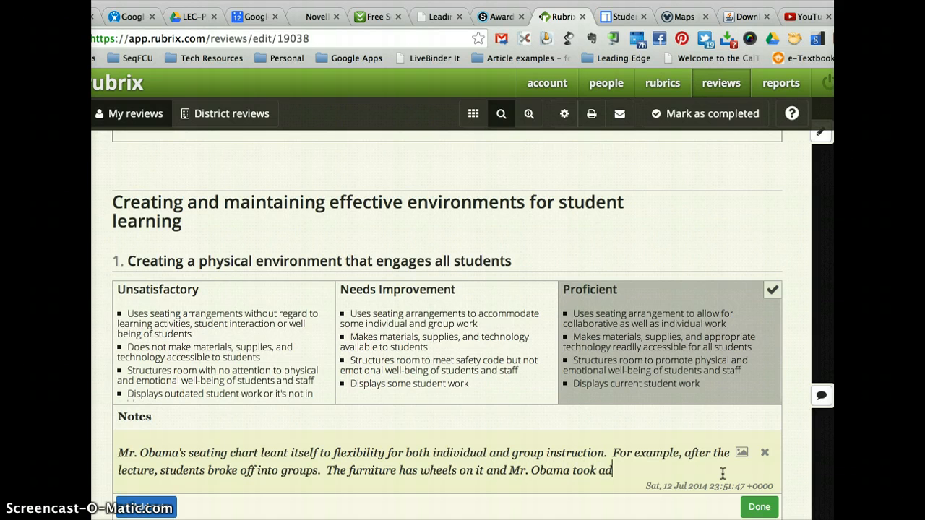
text(vantage of this )
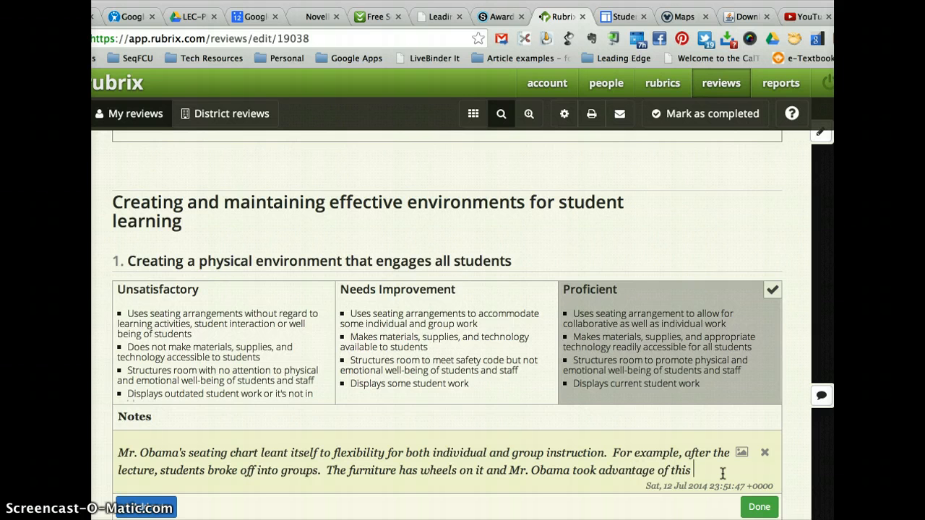
text(convenience.)
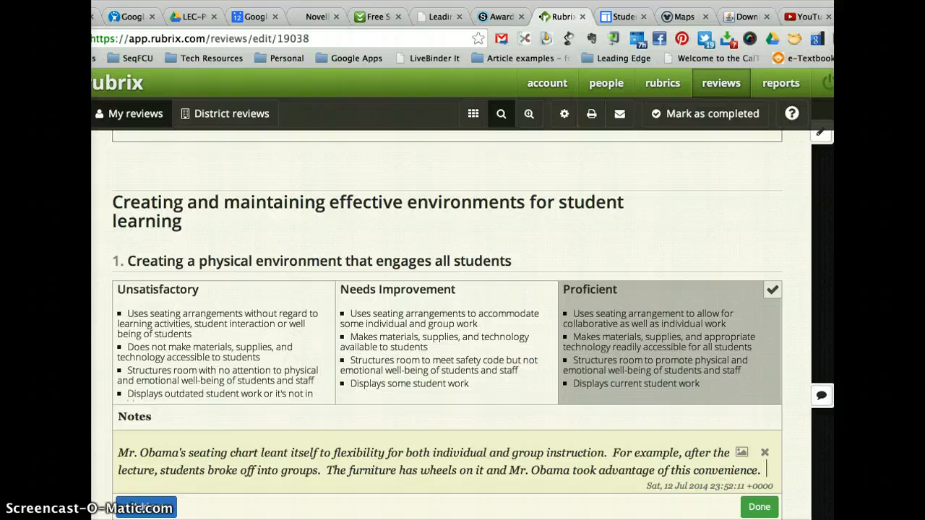
- Attach the image IMG_1234.jpg to the element 1 note and view the uploaded picture
click(781, 451)
click(703, 414)
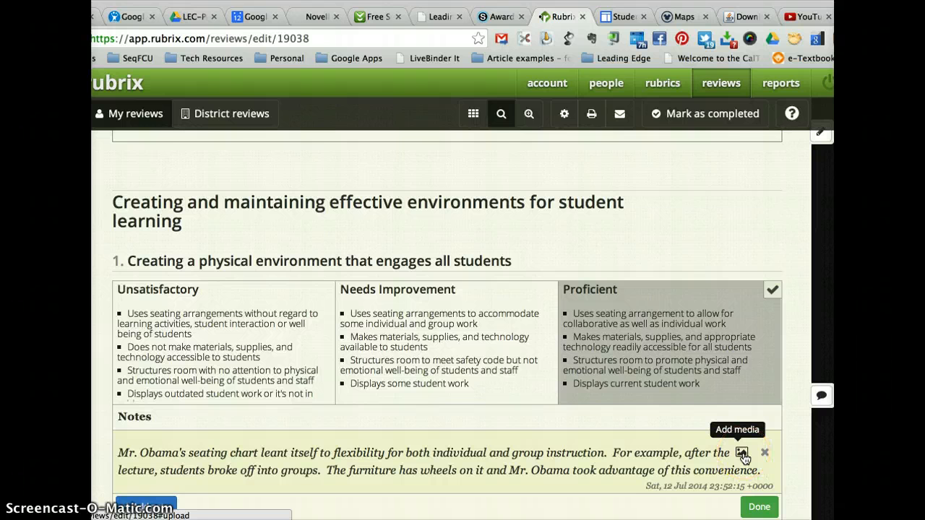
click(742, 456)
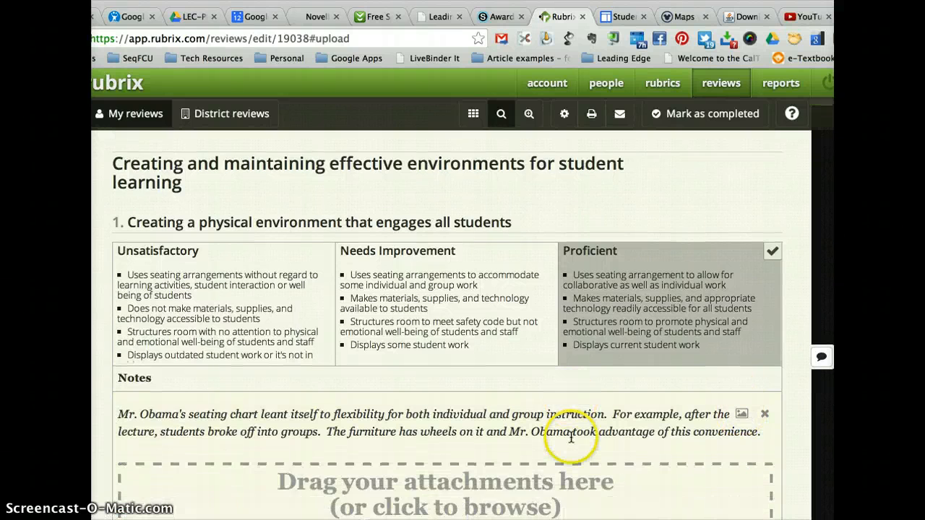
click(527, 427)
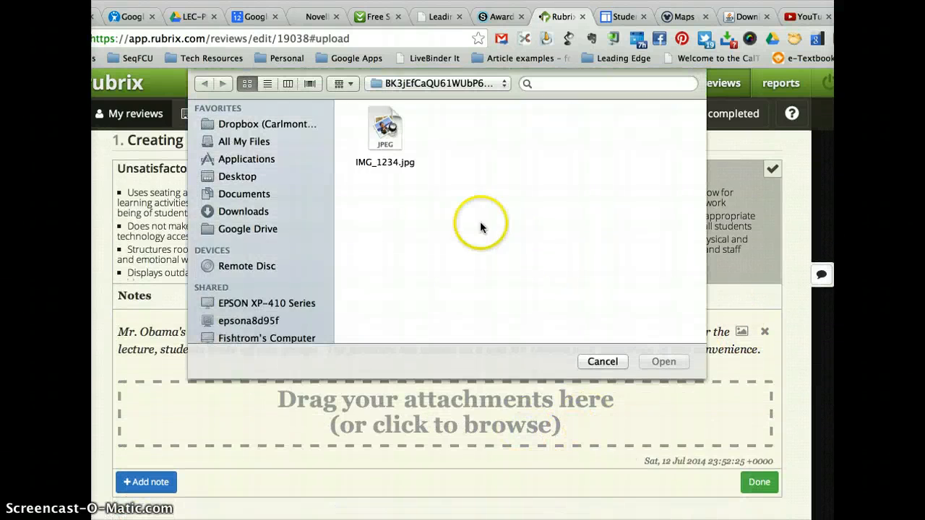
click(395, 127)
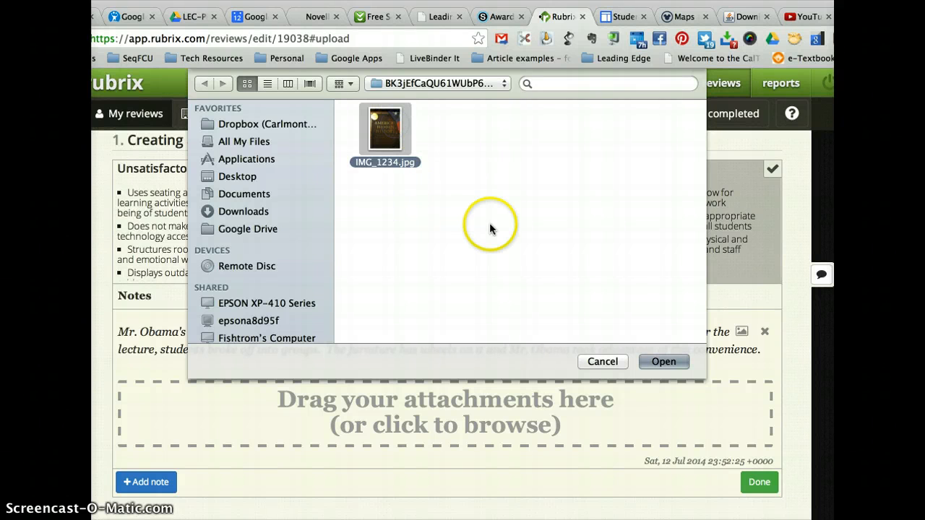
click(650, 360)
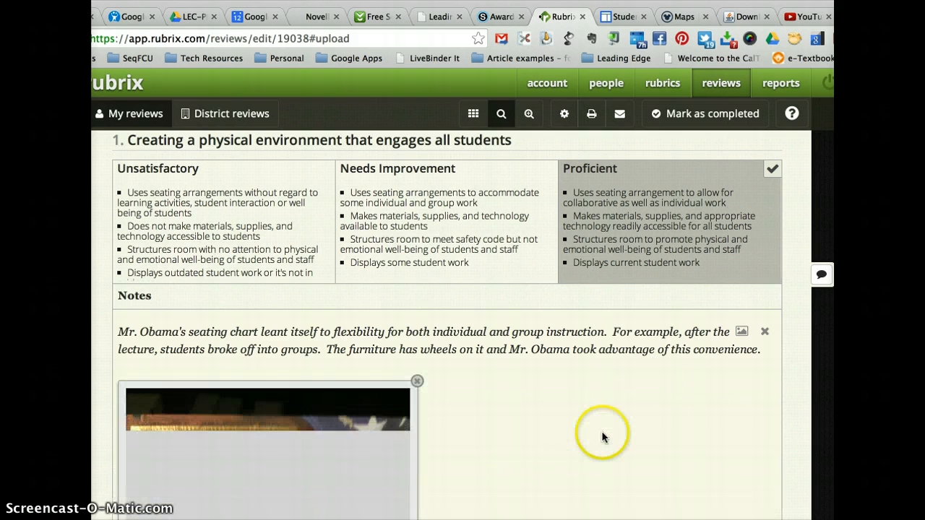
scroll(604, 438, down, 4)
scroll(604, 437, down, 2)
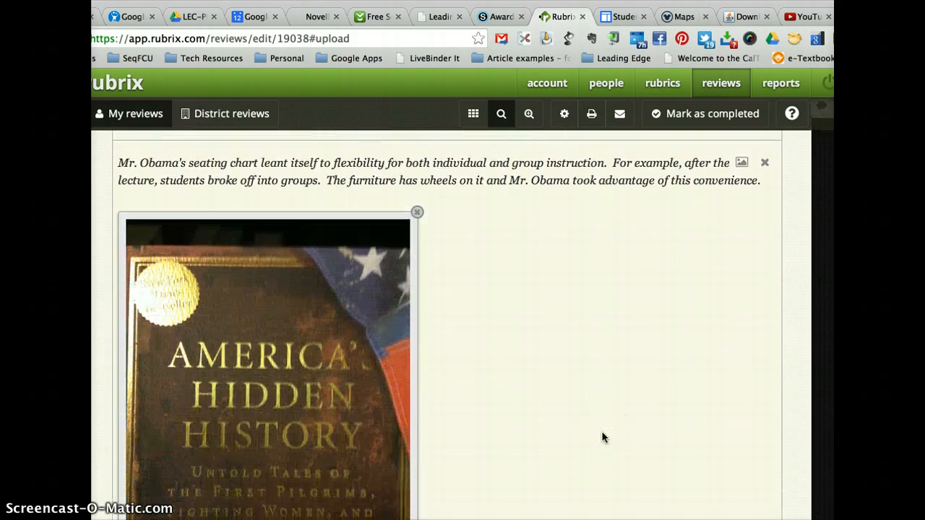
scroll(469, 383, down, 1)
scroll(531, 428, down, 1)
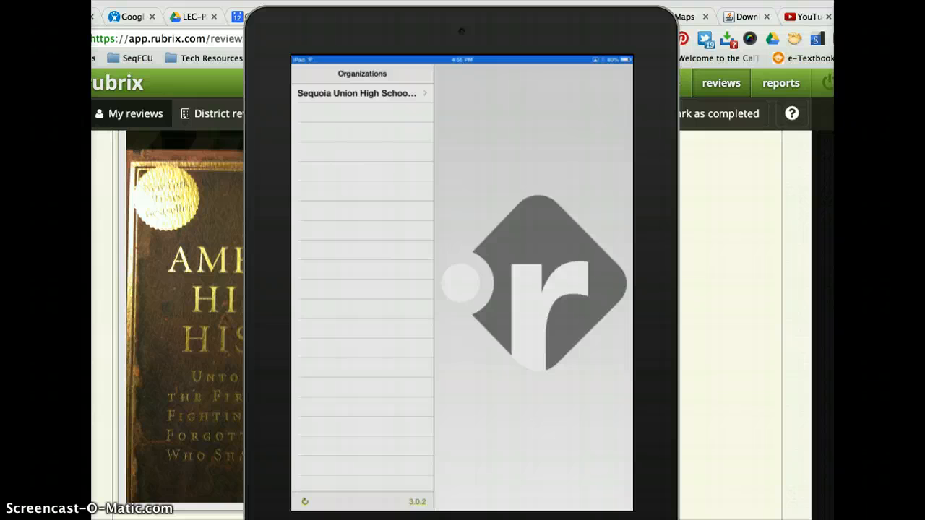
- In the Rubrix iPad app, open Barack Obama's Observation #1 13-July-2014 review under Sequoia Union High School District and go to element 1
click(361, 93)
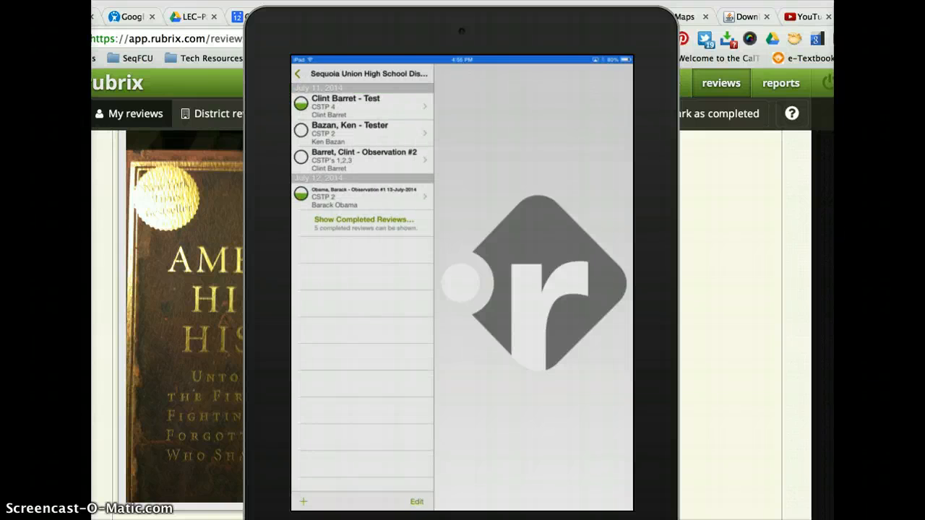
click(362, 196)
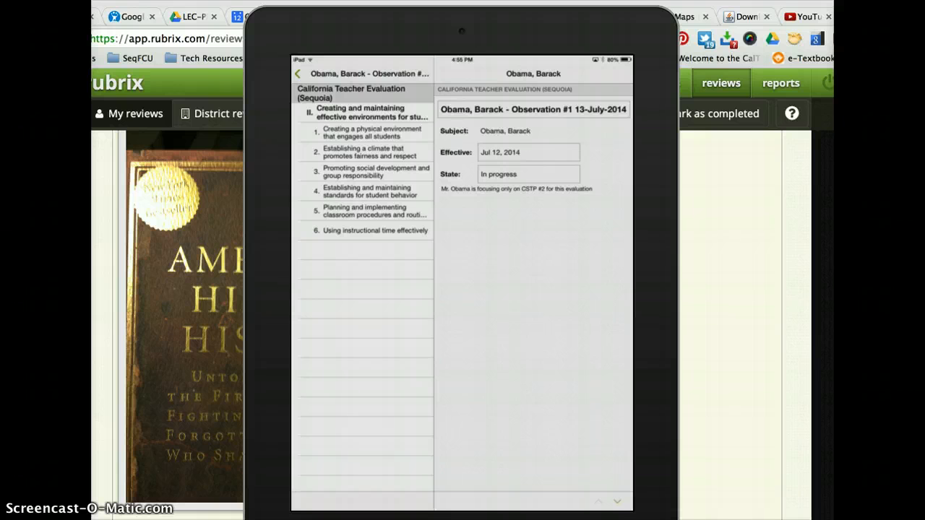
click(372, 133)
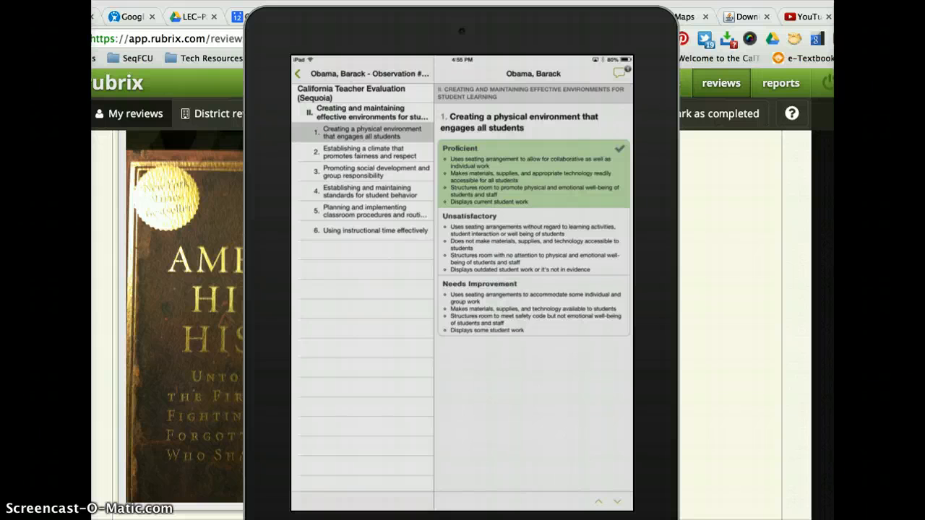
- Examine the element 1 note and its attached photo, and leave the note without saving changes
click(619, 73)
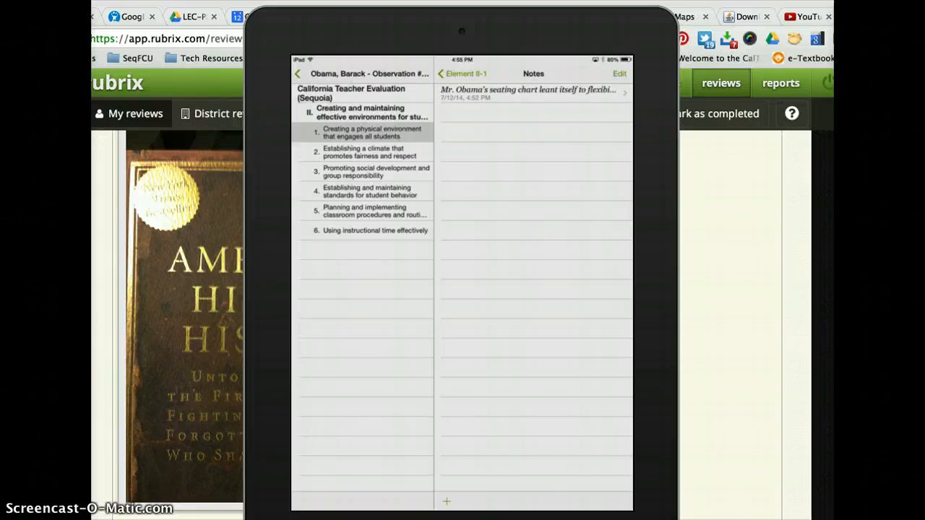
click(531, 93)
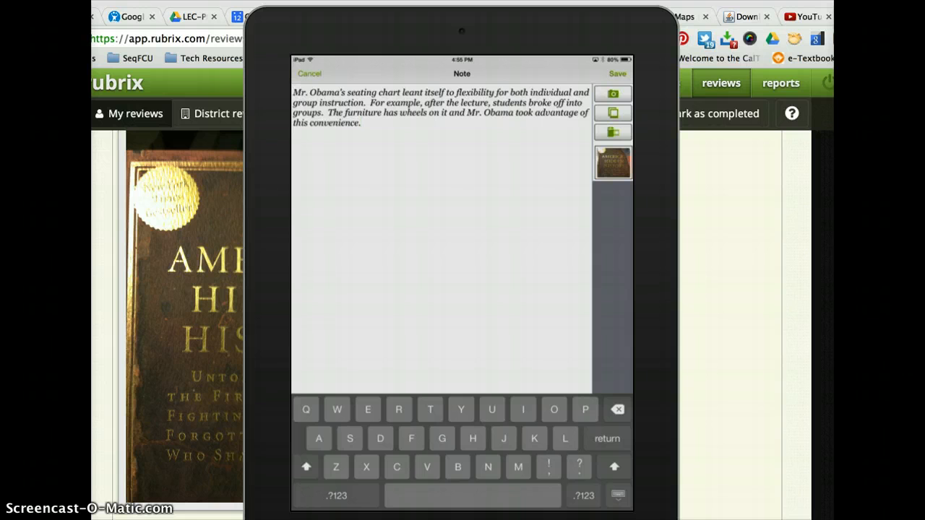
click(613, 163)
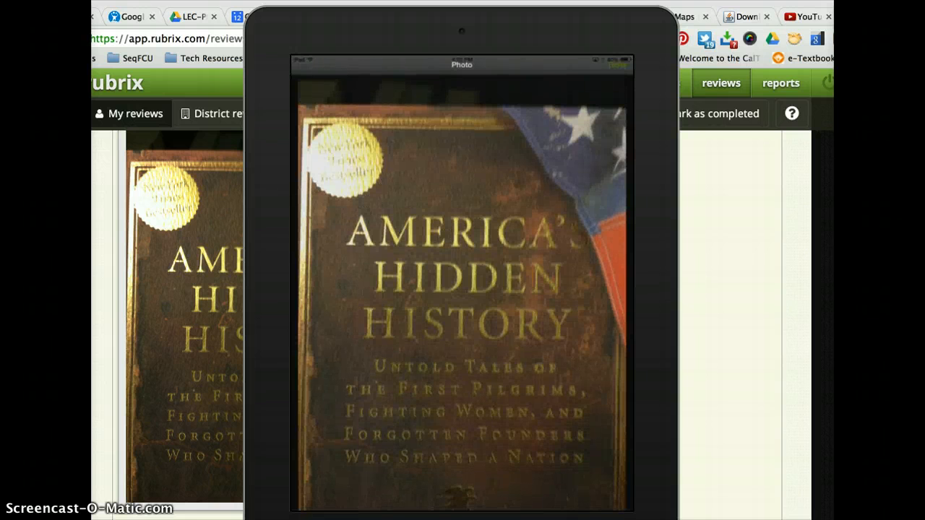
click(617, 65)
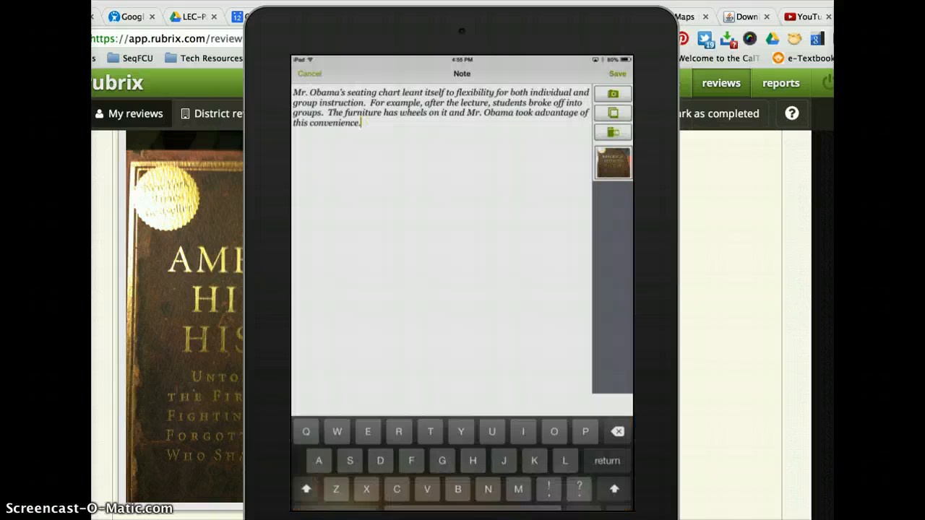
click(309, 74)
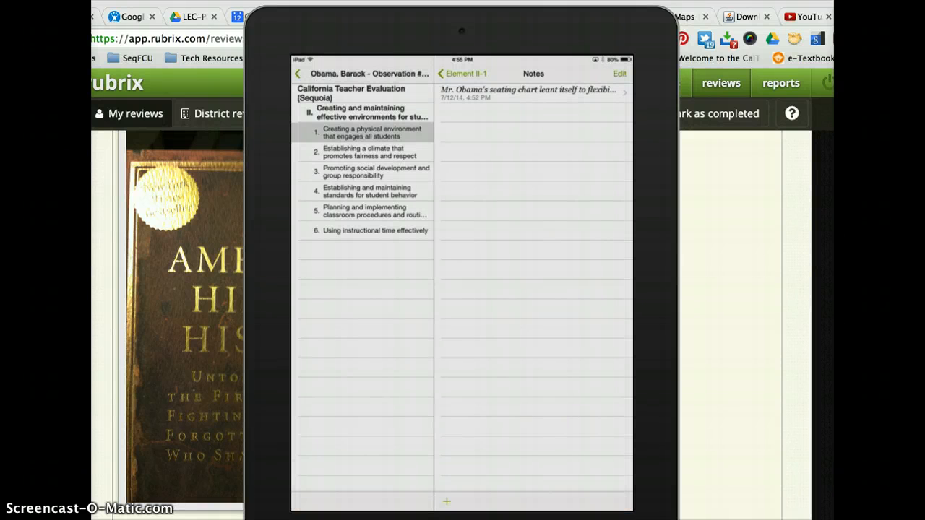
- Rate element 3, "Promoting social development and group responsibility", as Needs Improvement
click(373, 173)
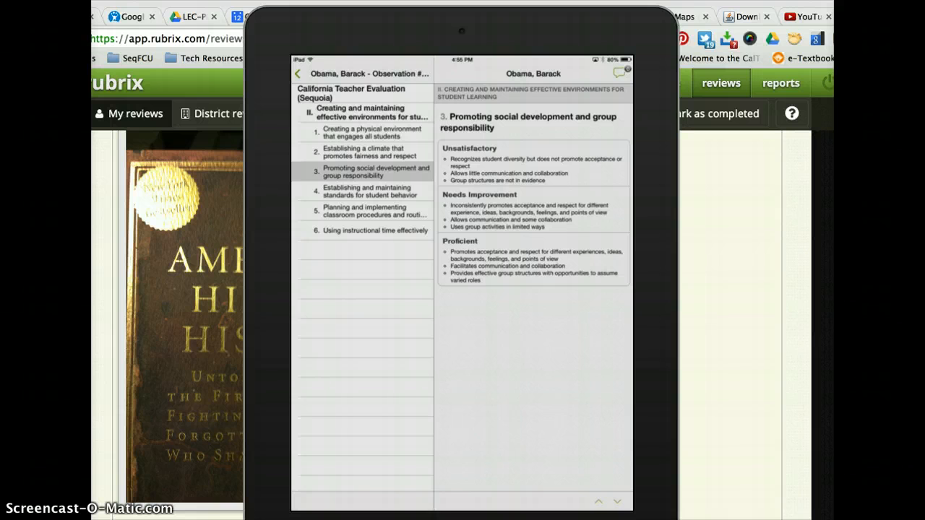
click(534, 211)
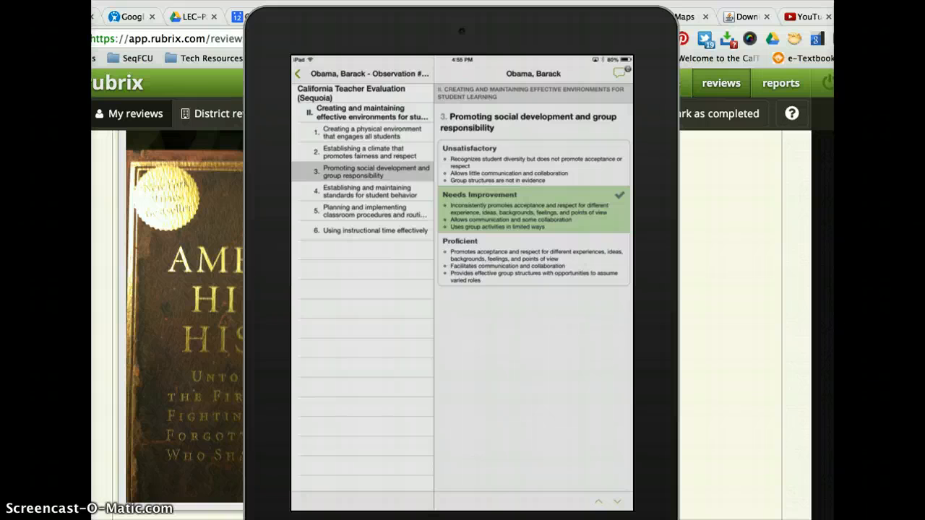
- Add a note to element 3 containing a newly taken camera photo, and save the note
click(620, 72)
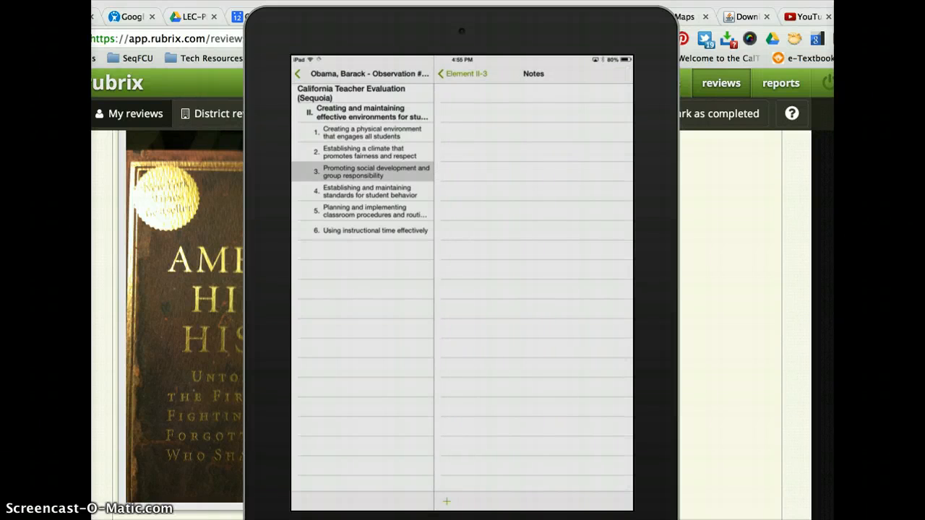
click(446, 500)
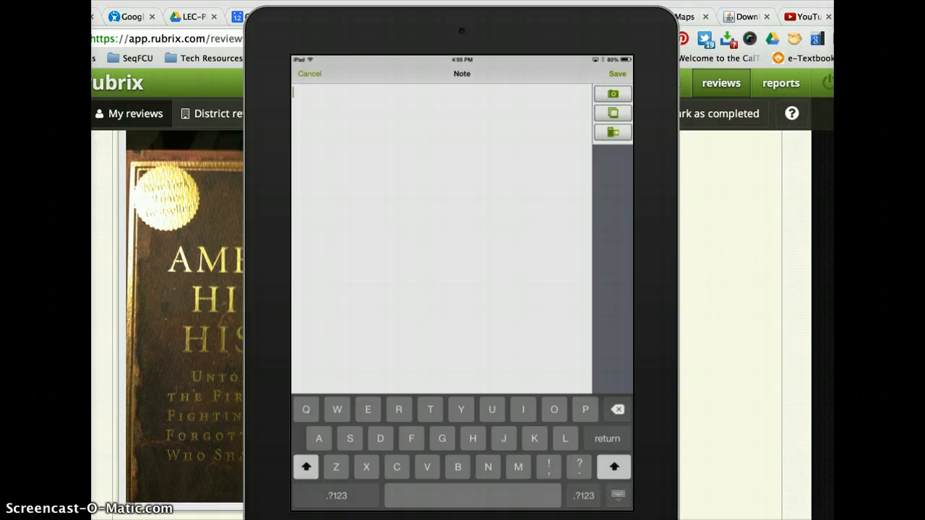
click(613, 94)
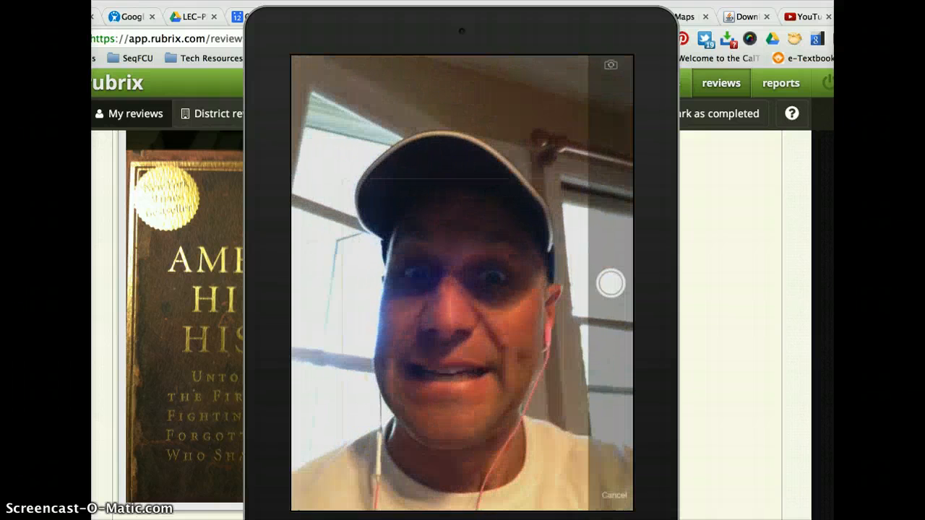
click(611, 283)
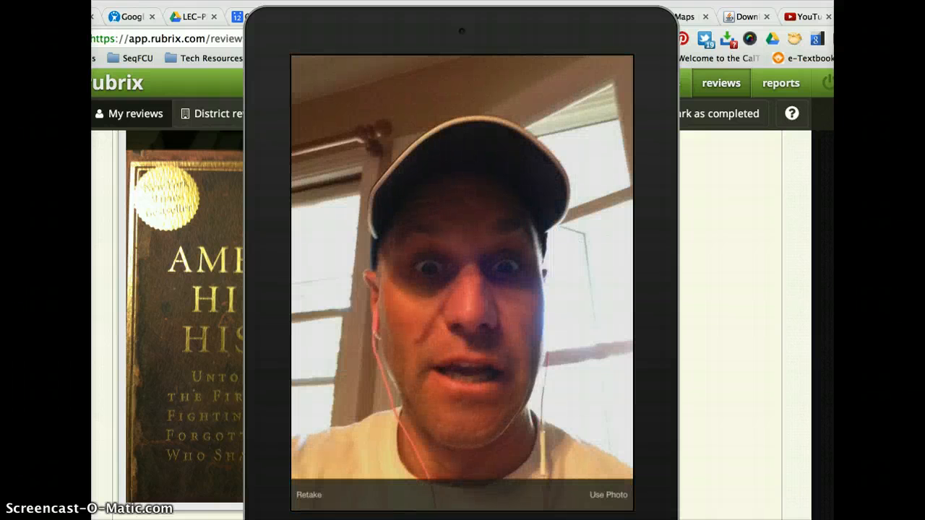
click(609, 496)
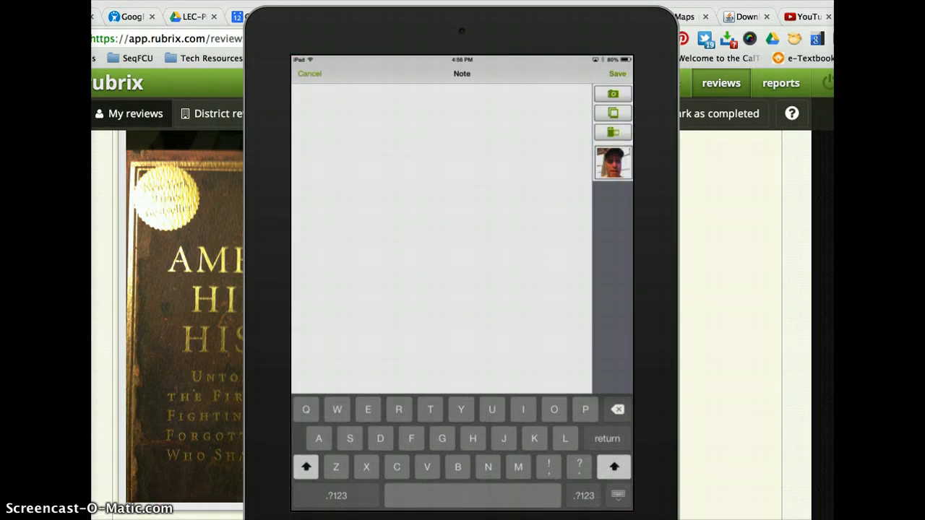
click(618, 74)
click(533, 93)
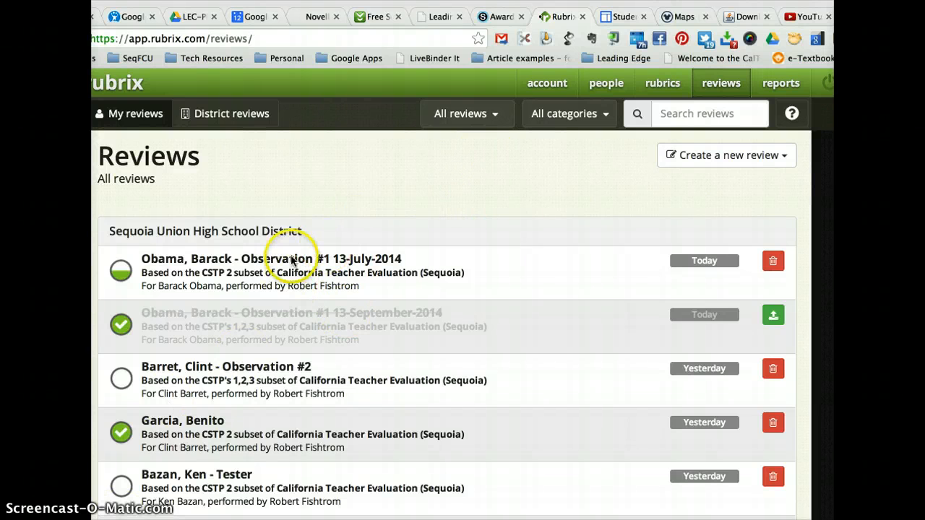
- On the Rubrix website, open Barack Obama's Observation #1 13-July-2014 review and view the photo in the element 3 notes
click(195, 270)
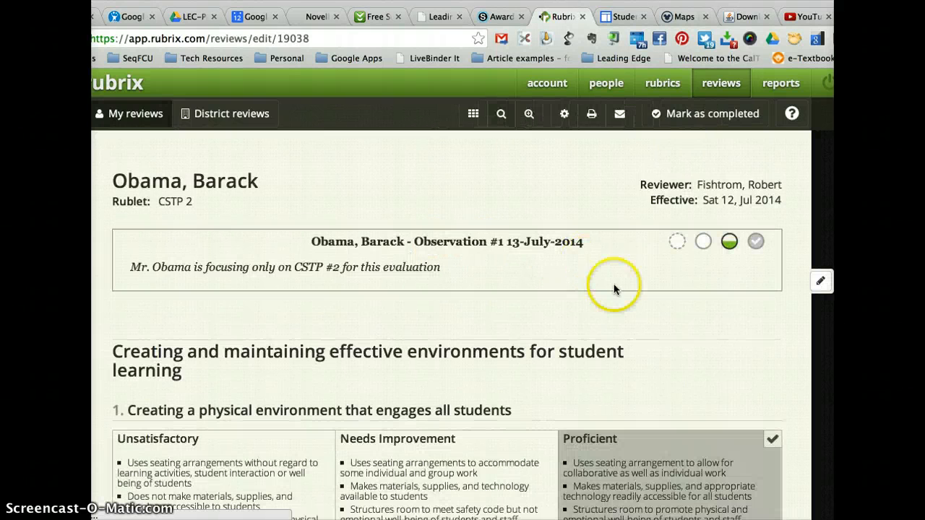
scroll(627, 295, down, 8)
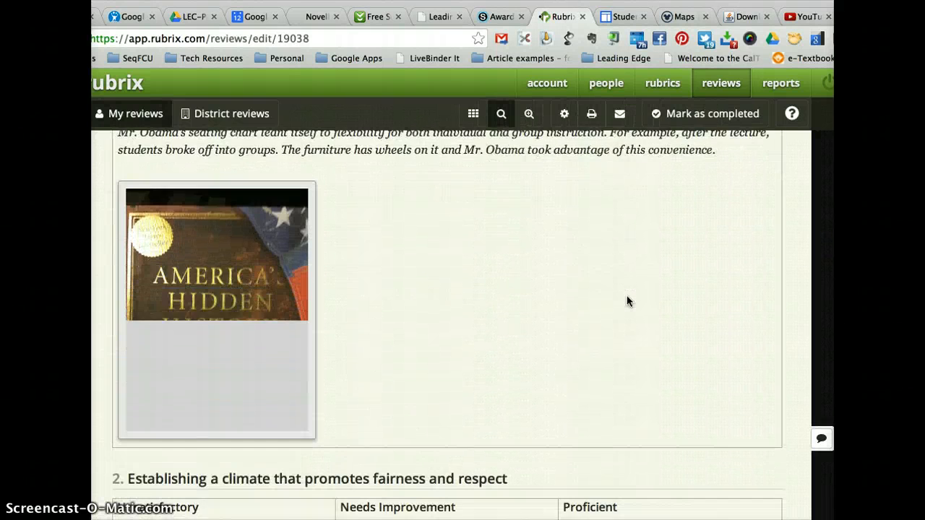
scroll(627, 295, down, 6)
scroll(627, 296, down, 2)
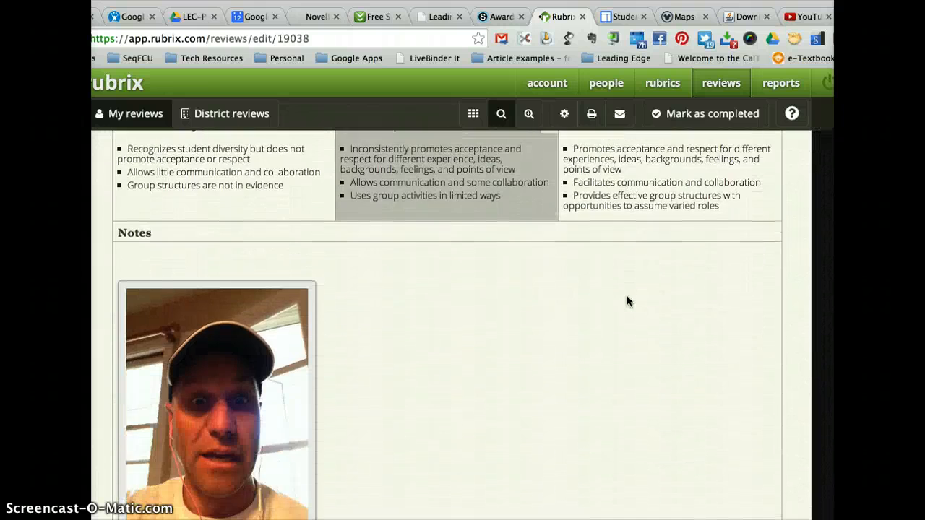
- Rate element 2 Unsatisfactory, element 4 Proficient, and elements 5 and 6 Needs Improvement, and mark the review as completed
scroll(627, 295, up, 5)
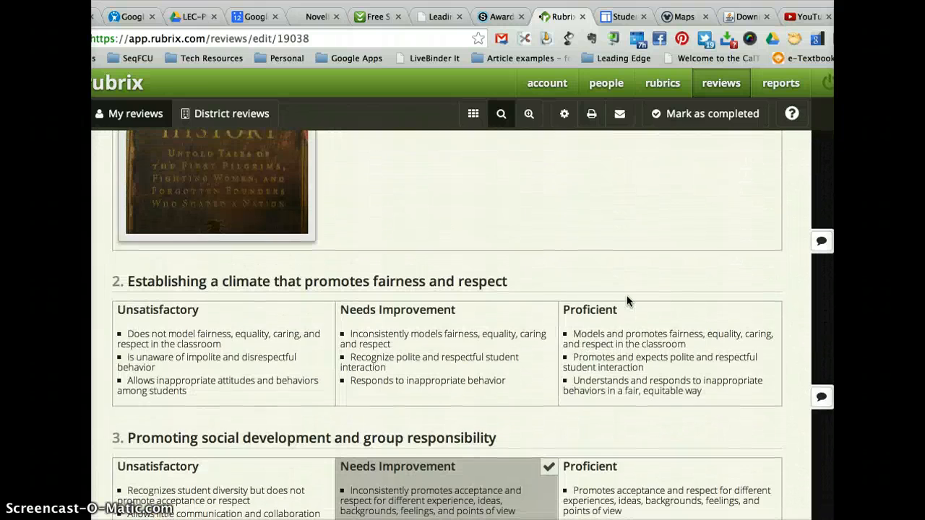
click(299, 368)
scroll(441, 409, down, 5)
scroll(444, 409, down, 6)
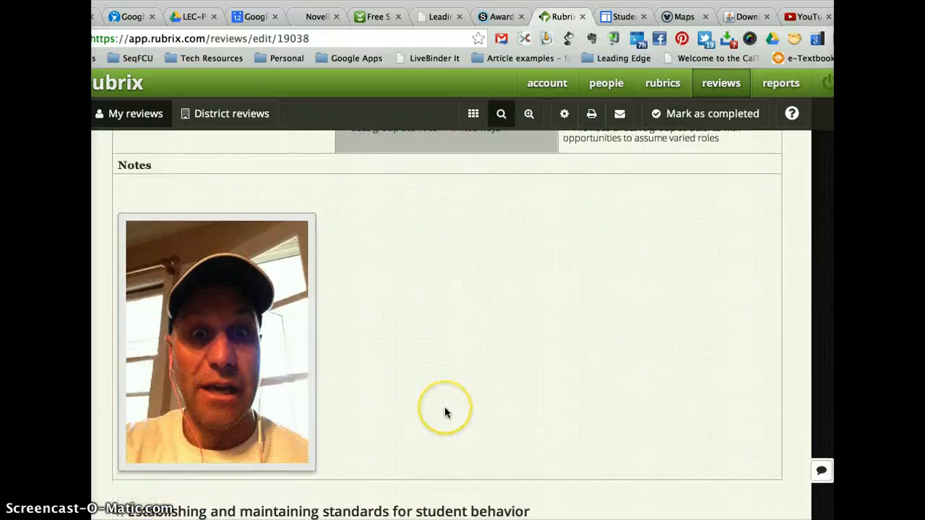
click(648, 325)
scroll(506, 446, down, 2)
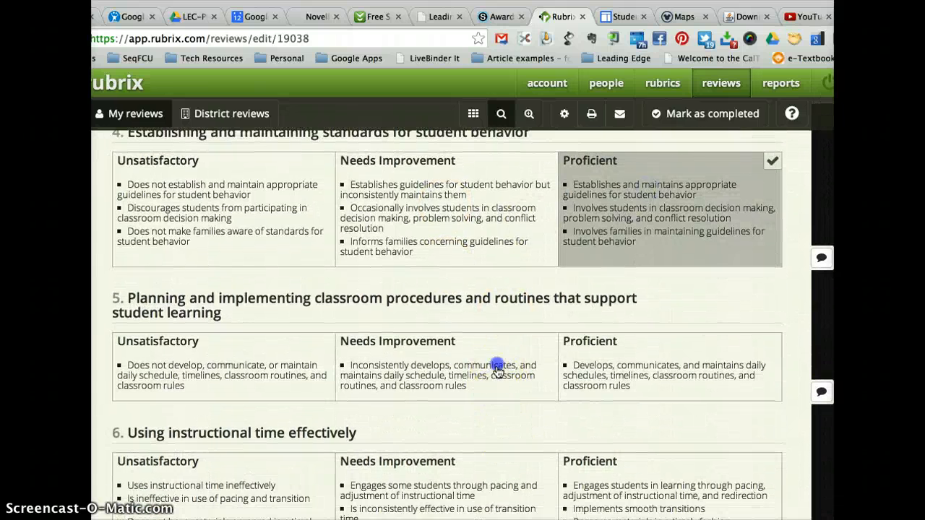
click(497, 372)
click(474, 496)
scroll(552, 433, down, 4)
scroll(552, 434, up, 4)
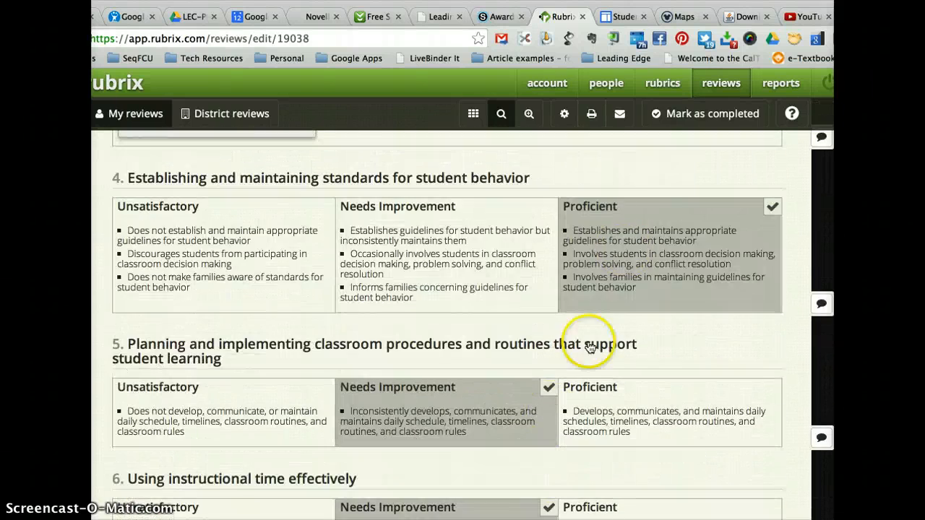
click(701, 117)
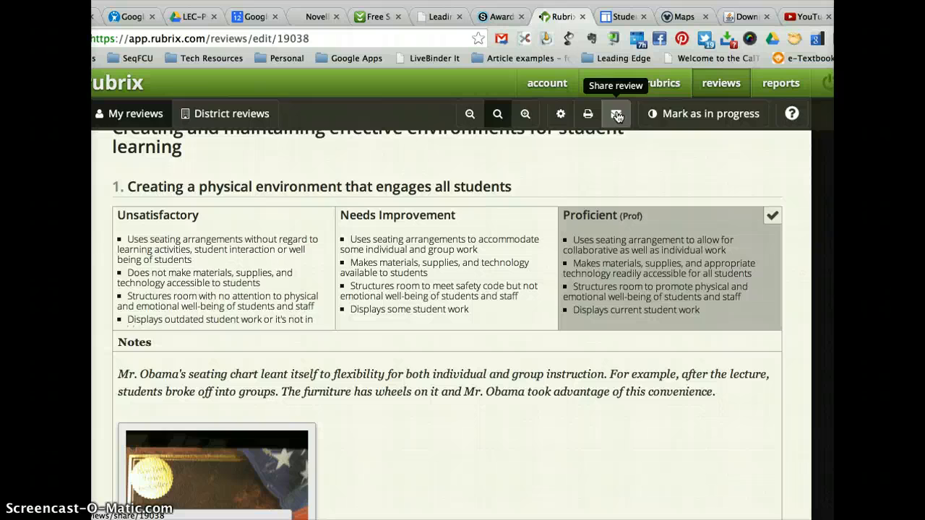
- Examine the recipient and personal note options for sharing the review, and leave without sharing it
click(617, 116)
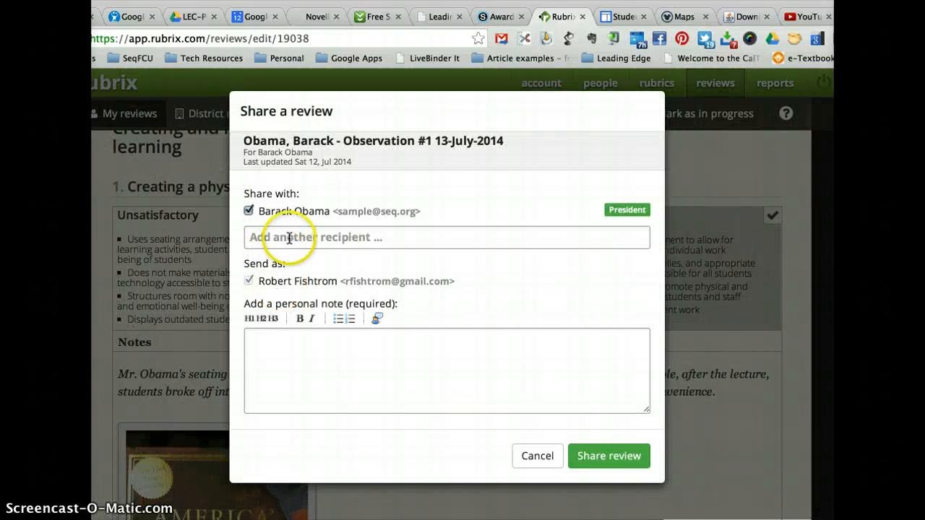
click(289, 238)
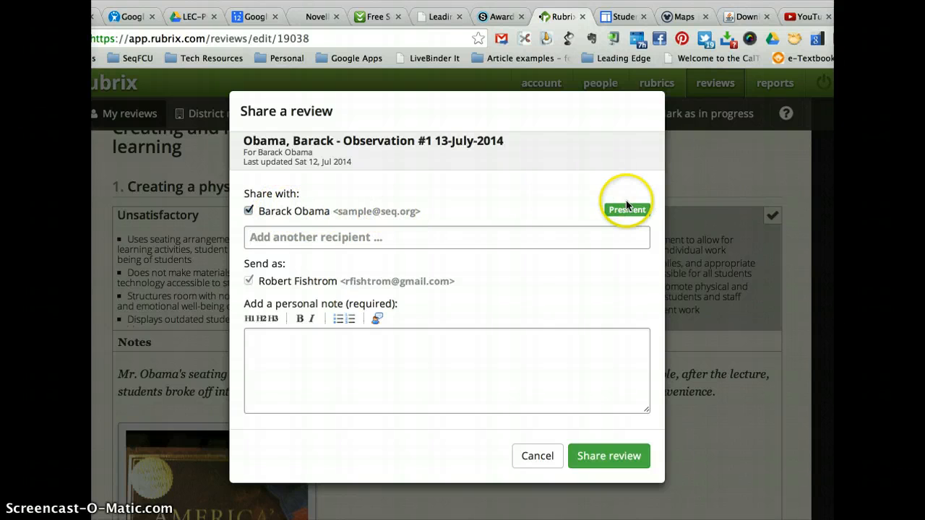
click(386, 371)
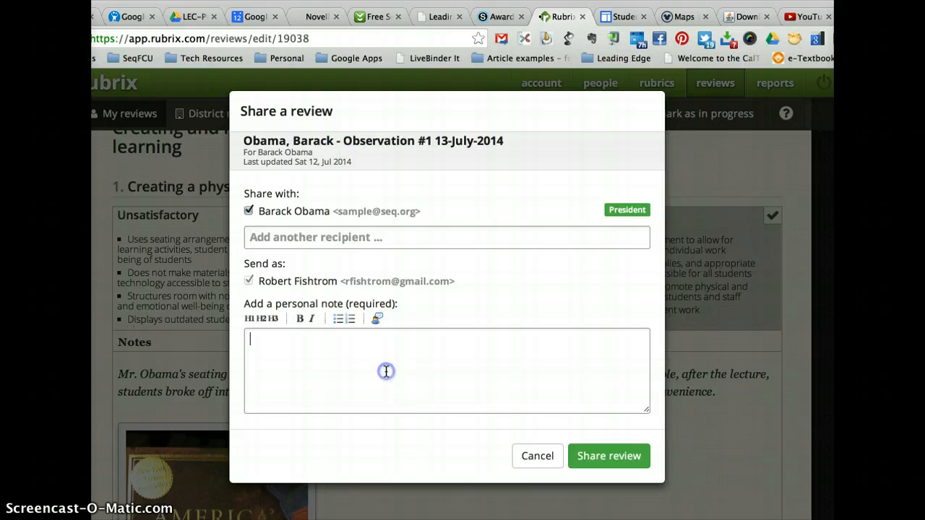
click(560, 456)
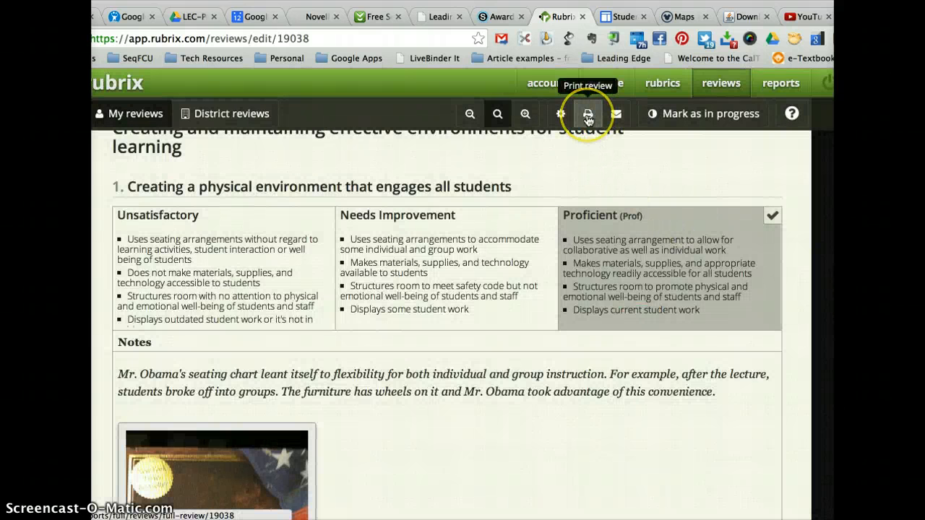
- Open the printable version of the review and examine it from the ratings and notes through the signoff section
click(589, 115)
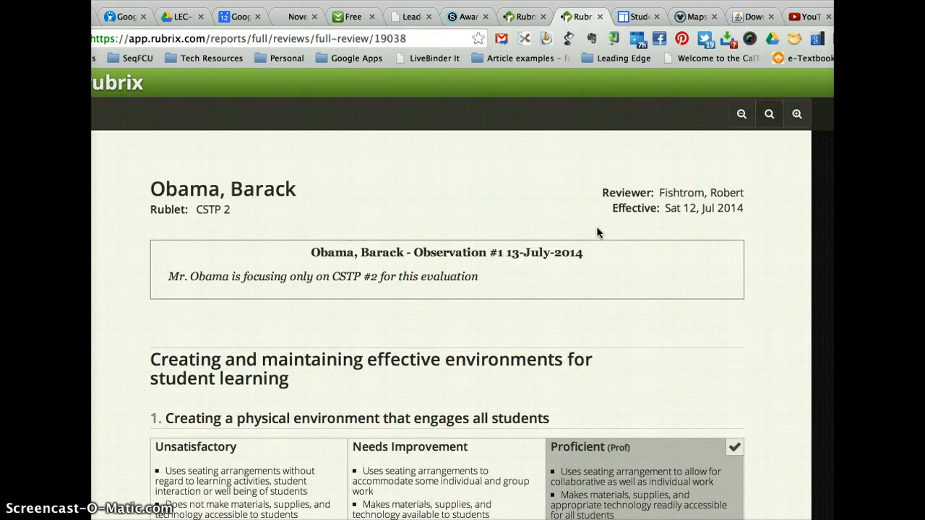
scroll(597, 233, down, 10)
scroll(597, 233, down, 7)
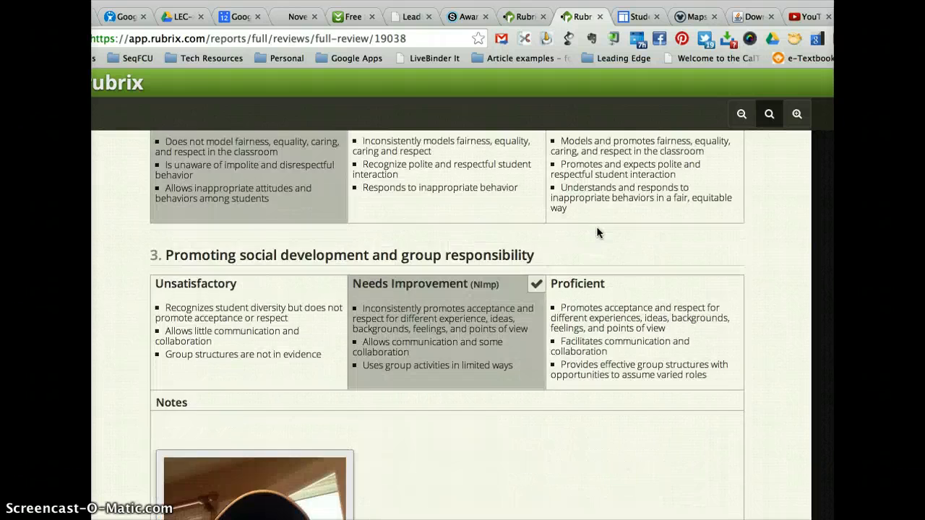
scroll(597, 232, down, 10)
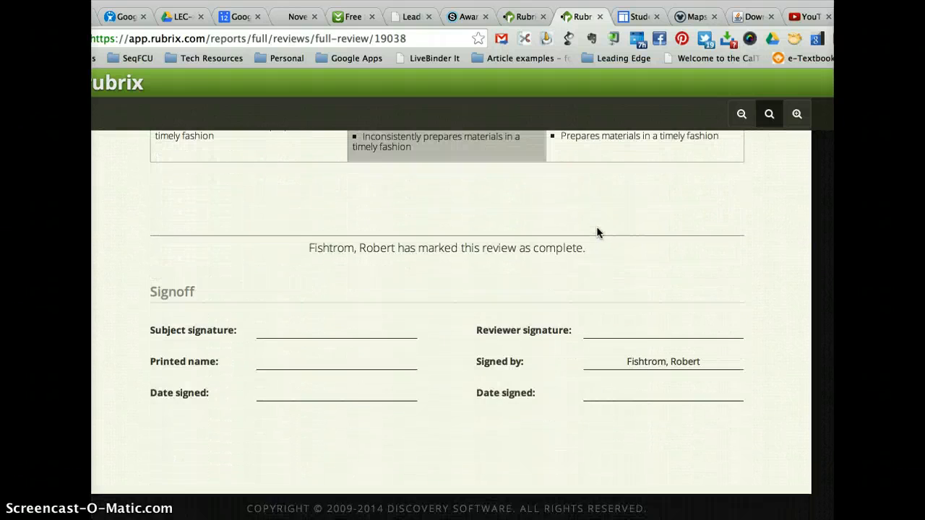
click(585, 158)
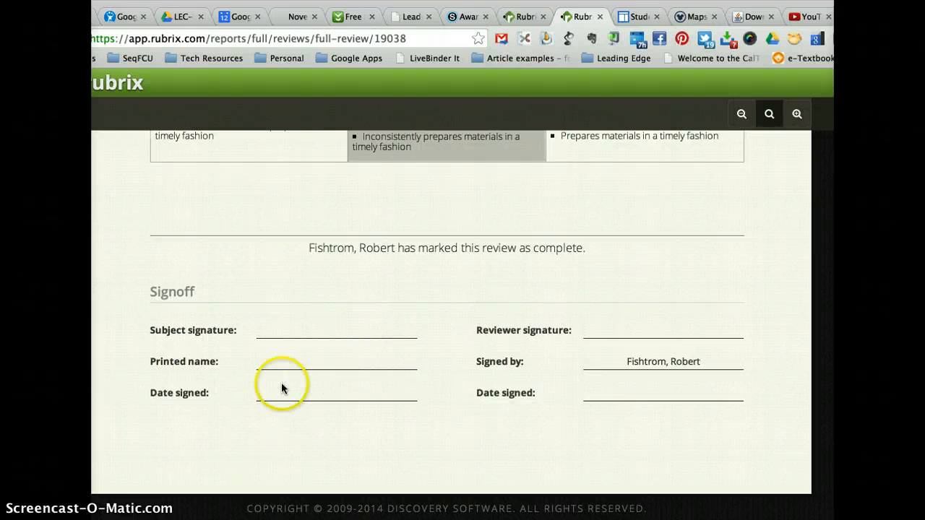
scroll(368, 407, up, 20)
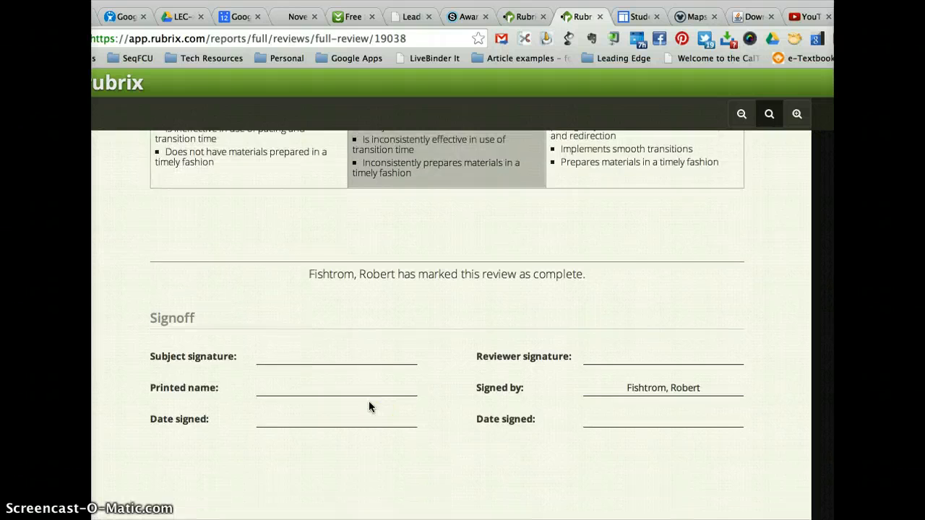
scroll(369, 406, up, 2)
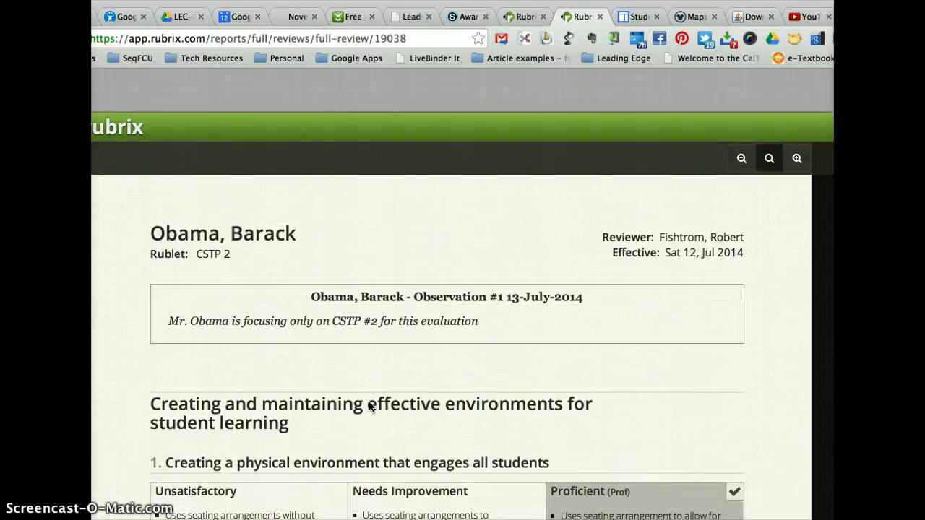